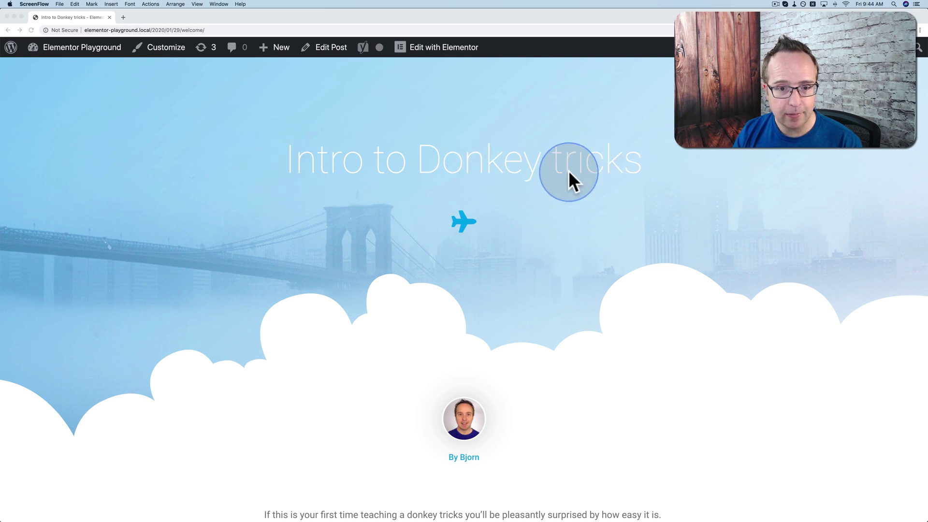
- Scroll down through the published post and return to the WordPress admin Dashboard
scroll(390, 283, "down", 5)
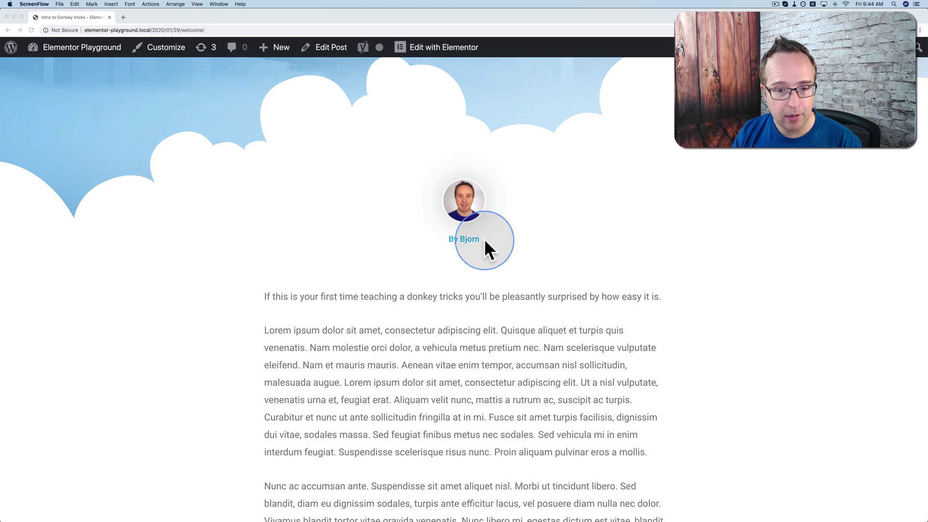
scroll(334, 271, "down", 1)
left_click(269, 261)
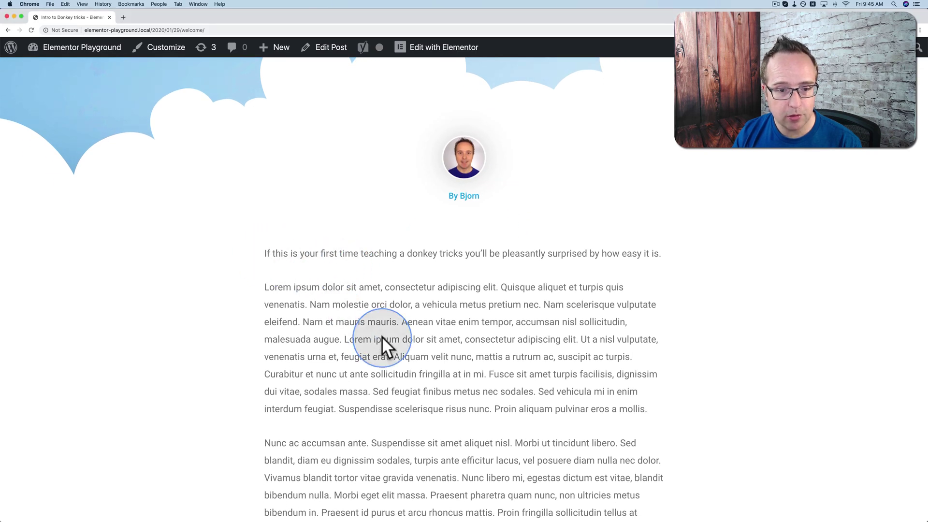
left_click_drag(267, 255, 514, 483)
scroll(514, 483, "down", 10)
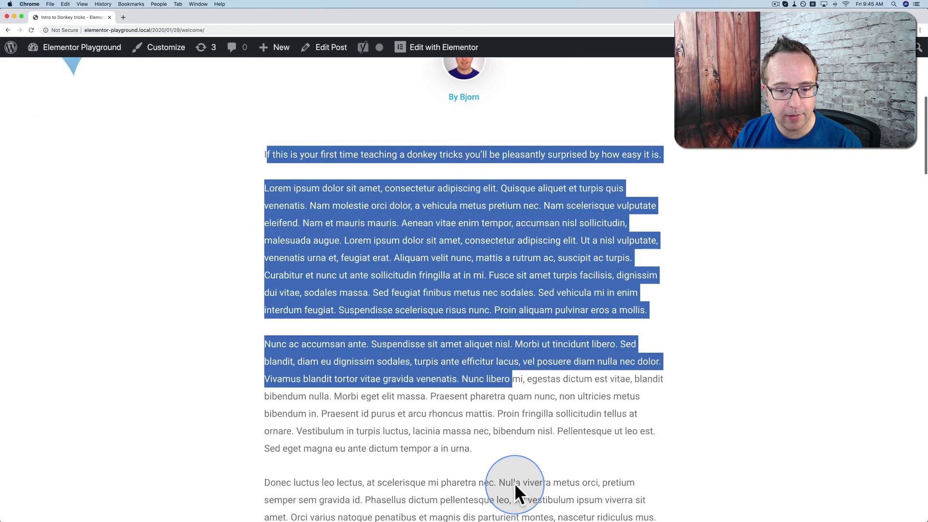
scroll(514, 483, "down", 15)
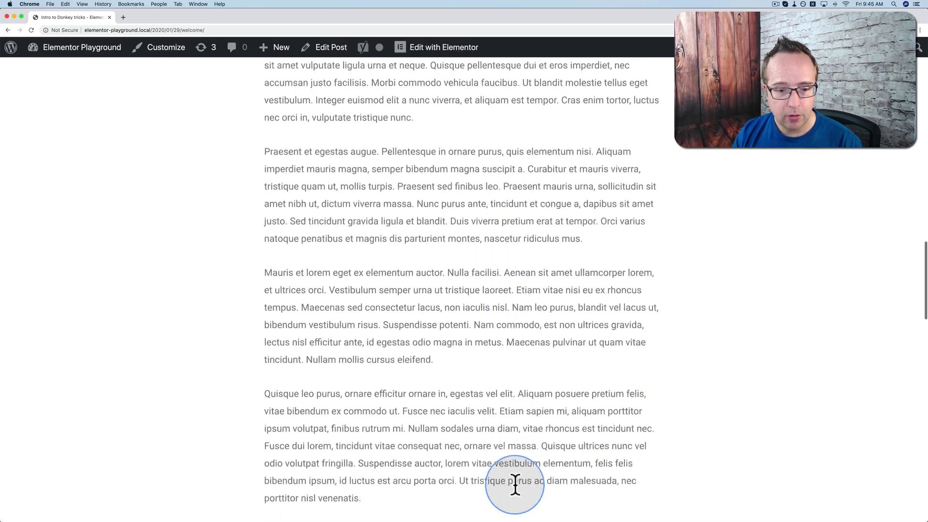
scroll(514, 483, "down", 2)
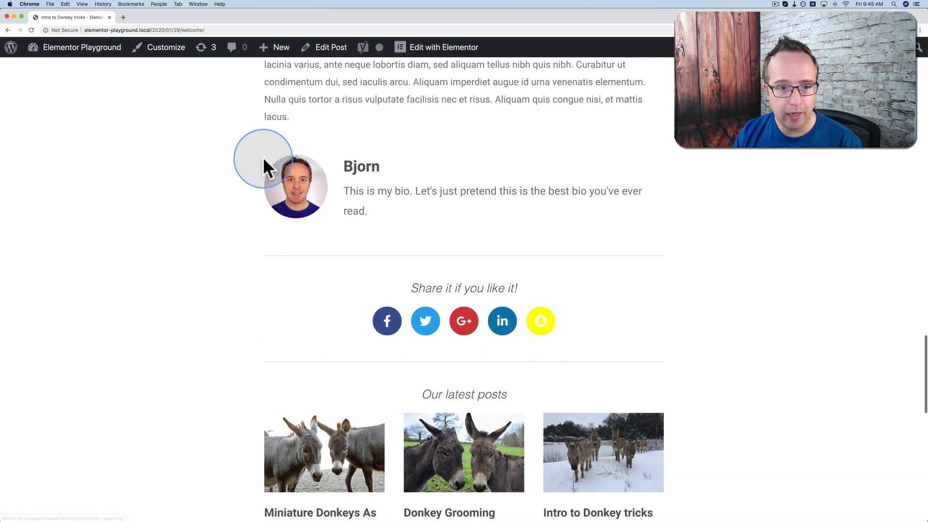
scroll(425, 201, "down", 1)
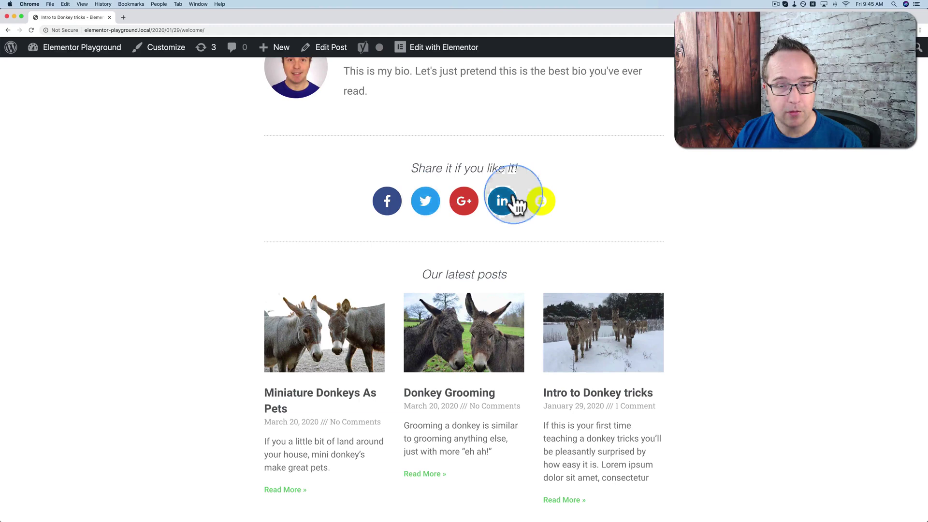
scroll(504, 207, "down", 2)
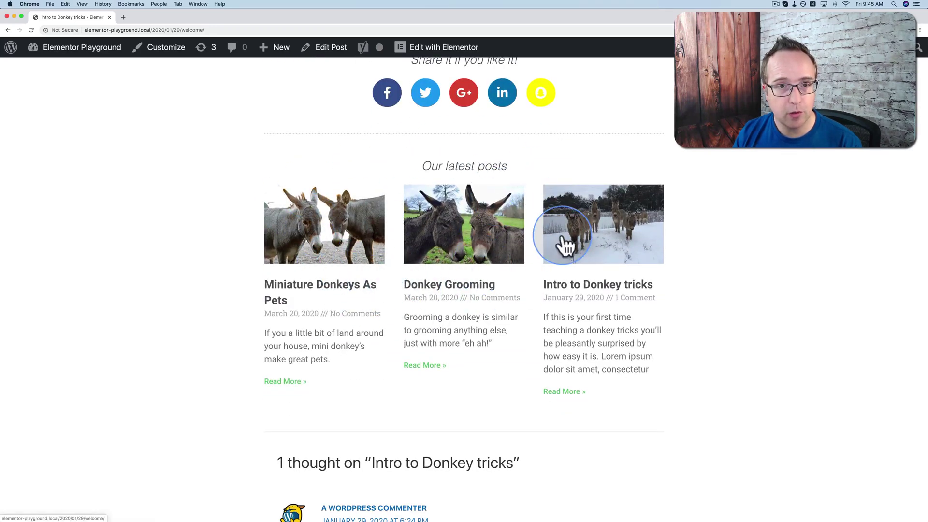
scroll(368, 387, "down", 5)
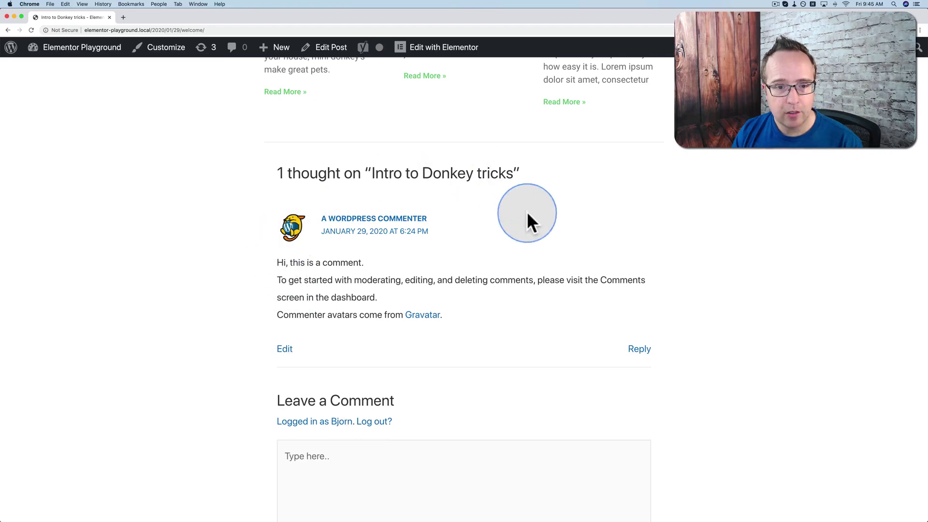
scroll(419, 270, "down", 3)
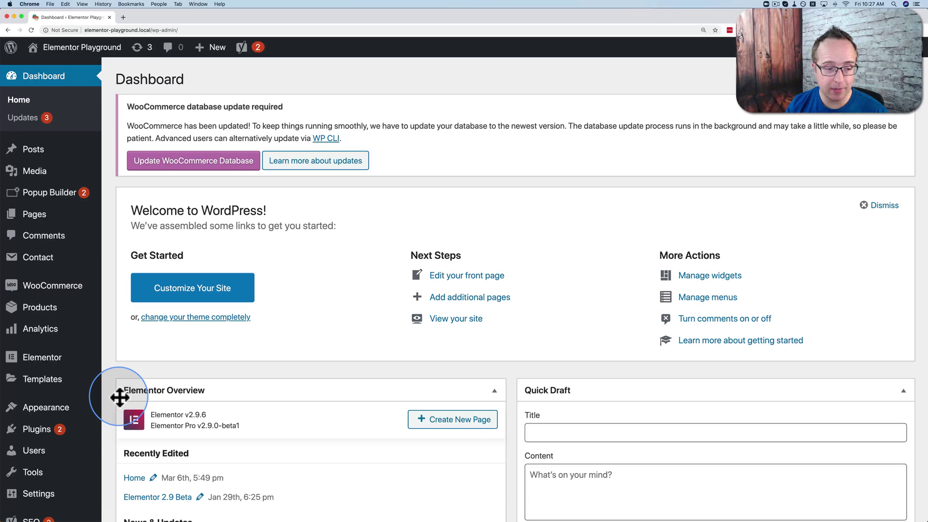
- Go to Templates > Theme Builder to list the existing published Post Template
scroll(120, 397, "down", 2)
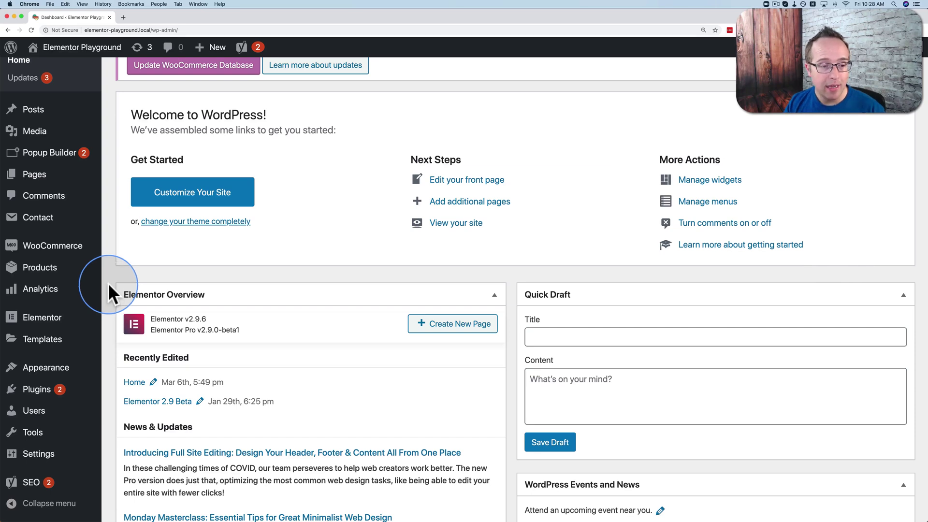
scroll(102, 318, "down", 1)
mouse_move(30, 349)
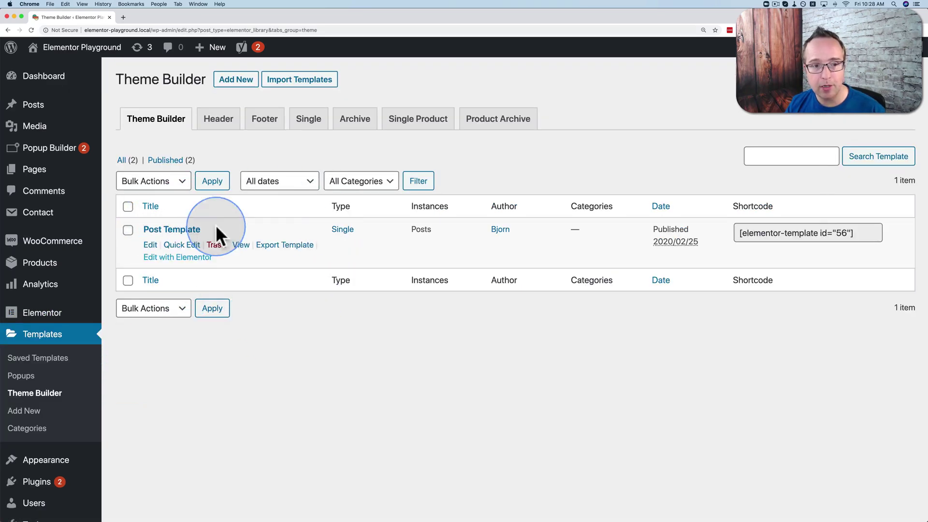
- Create a new Single template for Posts named 'Blog Post Template'
left_click(234, 83)
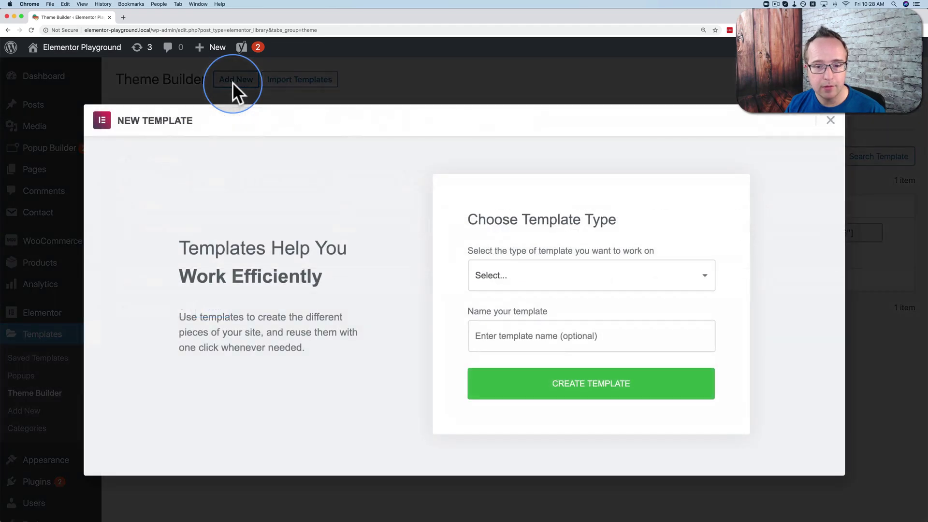
left_click(535, 275)
left_click_drag(470, 280, 468, 345)
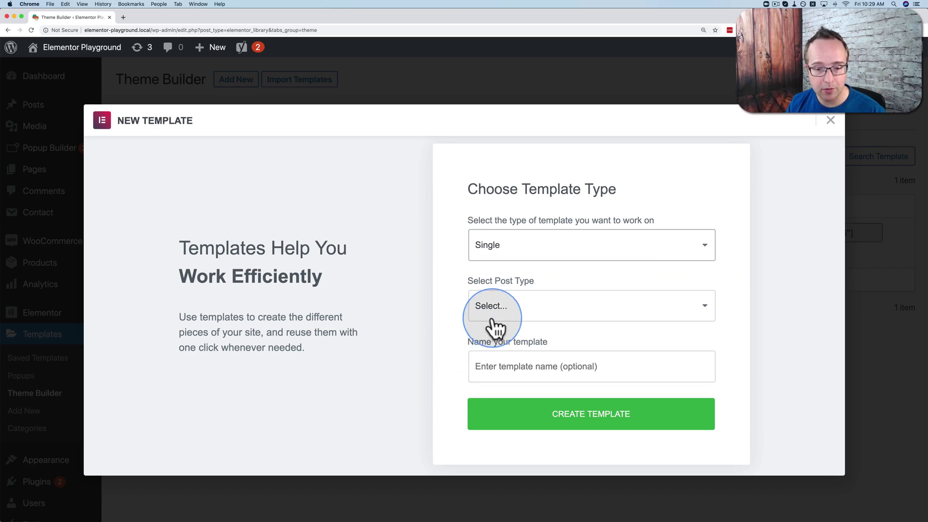
left_click(479, 312)
mouse_move(477, 316)
left_mouse_down()
mouse_move(489, 332)
mouse_move(481, 322)
left_mouse_up()
left_click(491, 368)
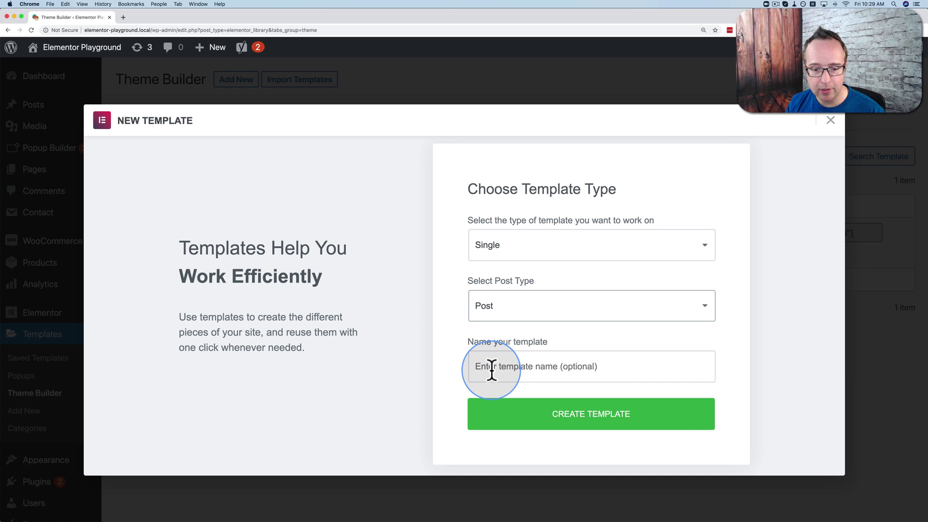
type("Blog")
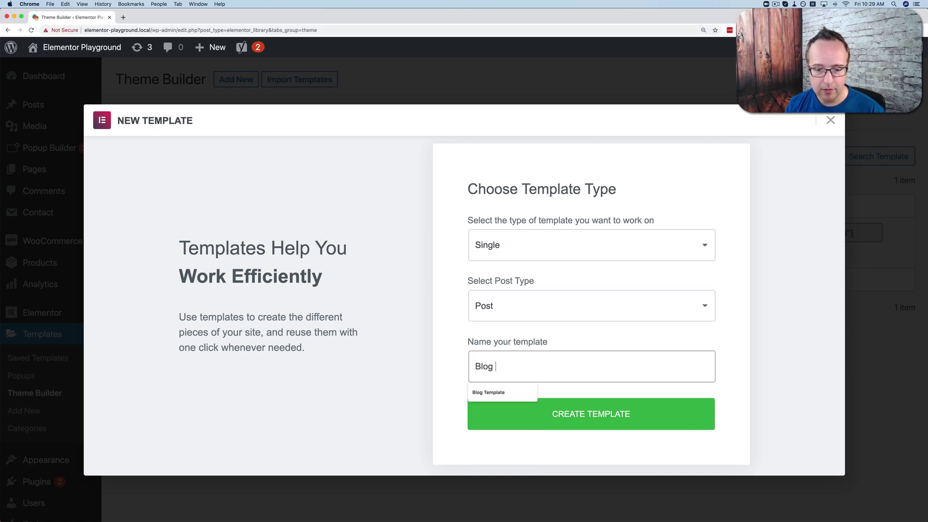
type(" Post Template")
left_click(564, 428)
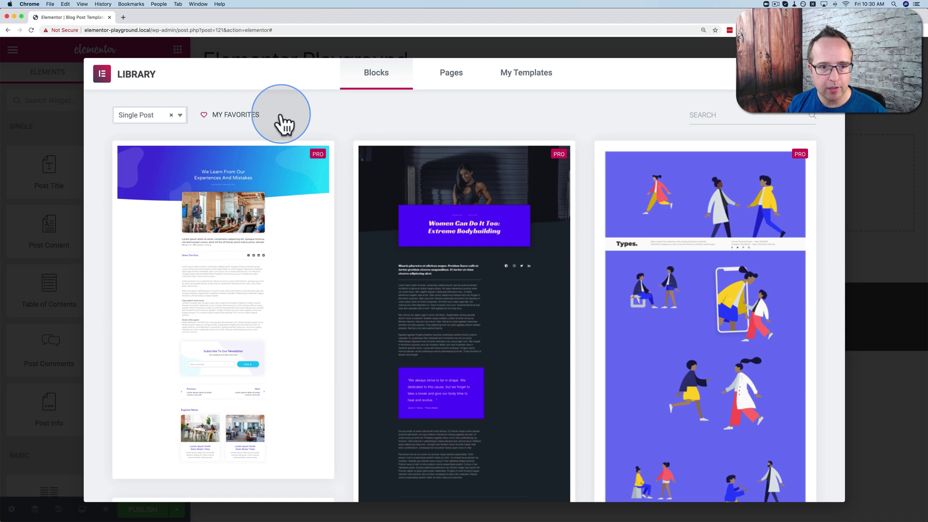
- Insert the 'Blog Post – Launch' page design, found by searching 'post' in the library's Pages
scroll(353, 201, "down", 5)
scroll(352, 198, "down", 8)
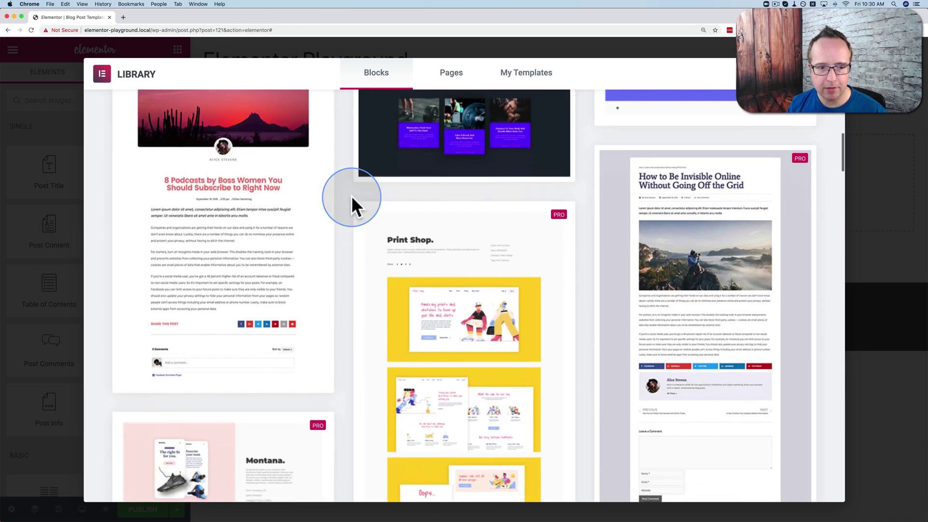
scroll(352, 195, "up", 5)
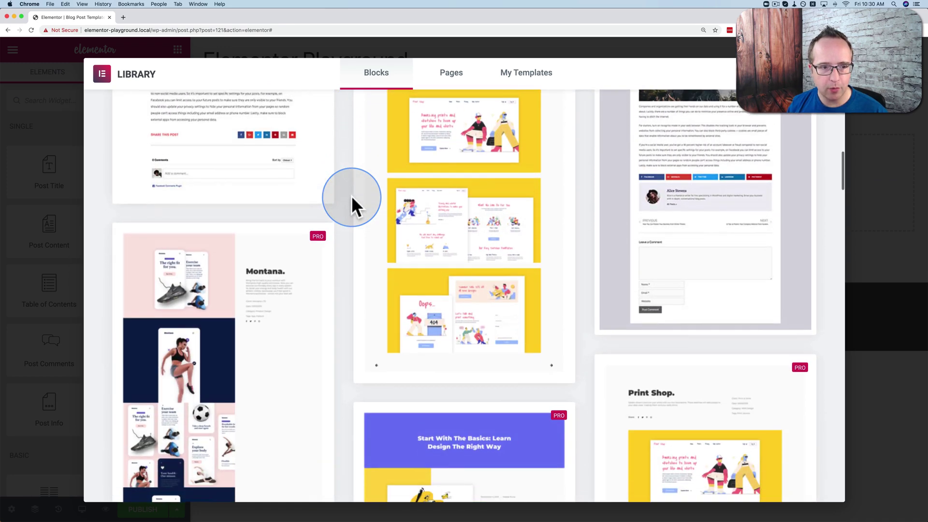
mouse_move(182, 280)
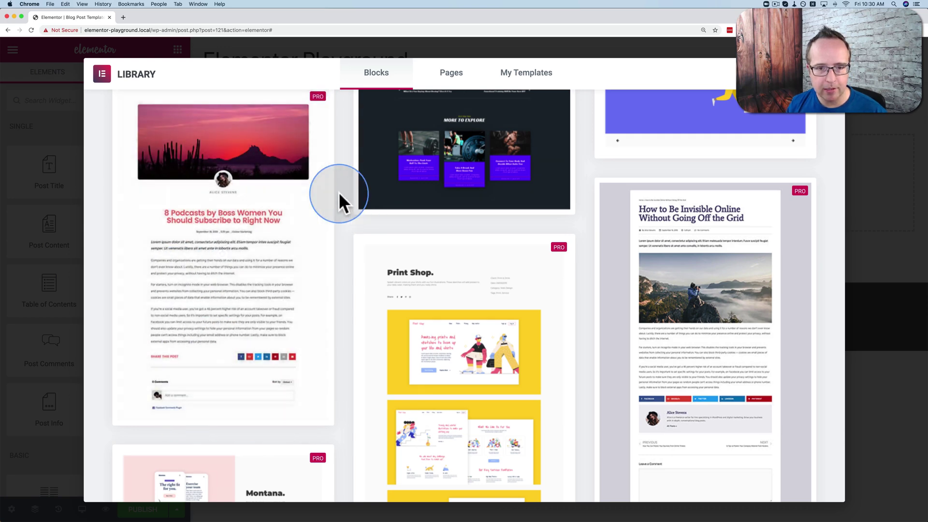
scroll(338, 196, "up", 8)
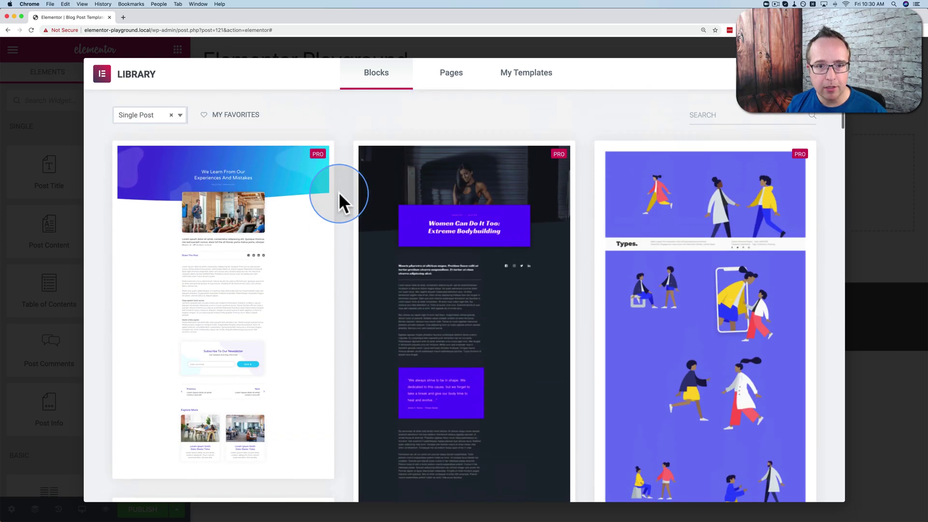
left_click(448, 80)
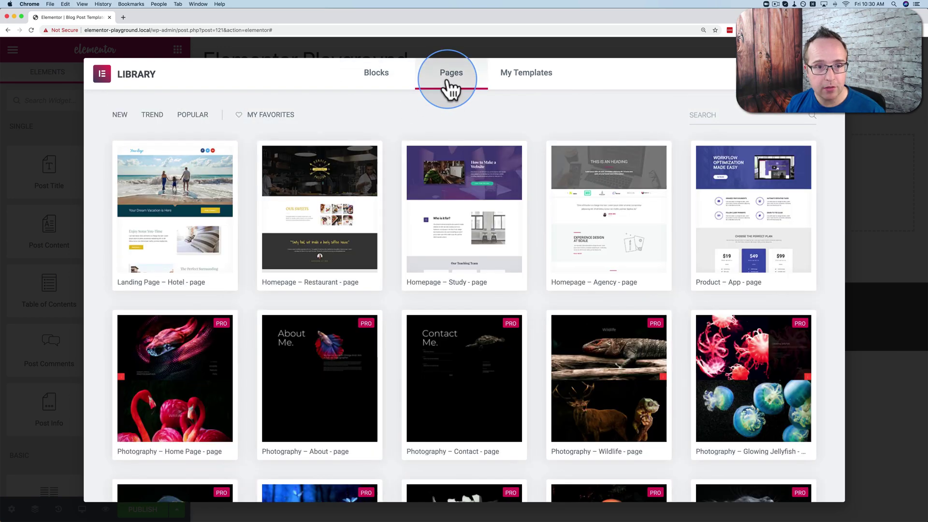
left_click(705, 117)
type("post")
left_click(332, 156)
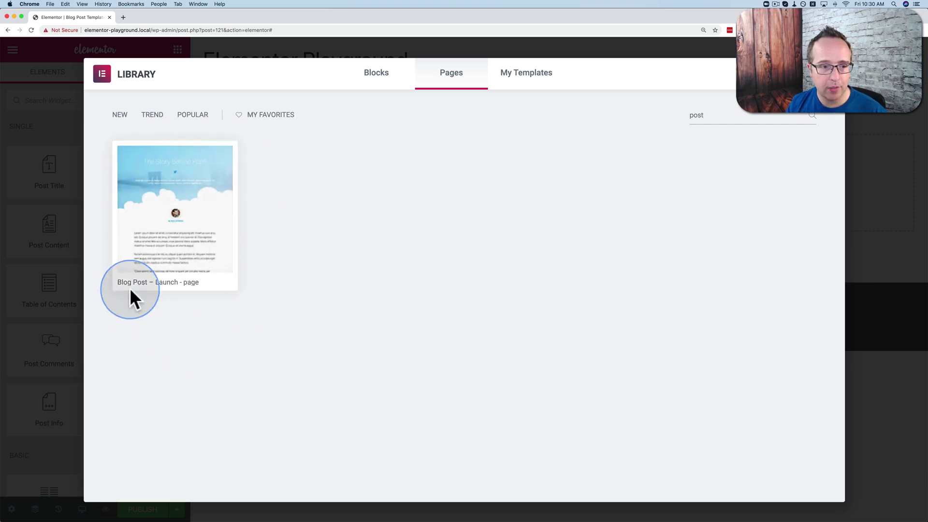
mouse_move(133, 221)
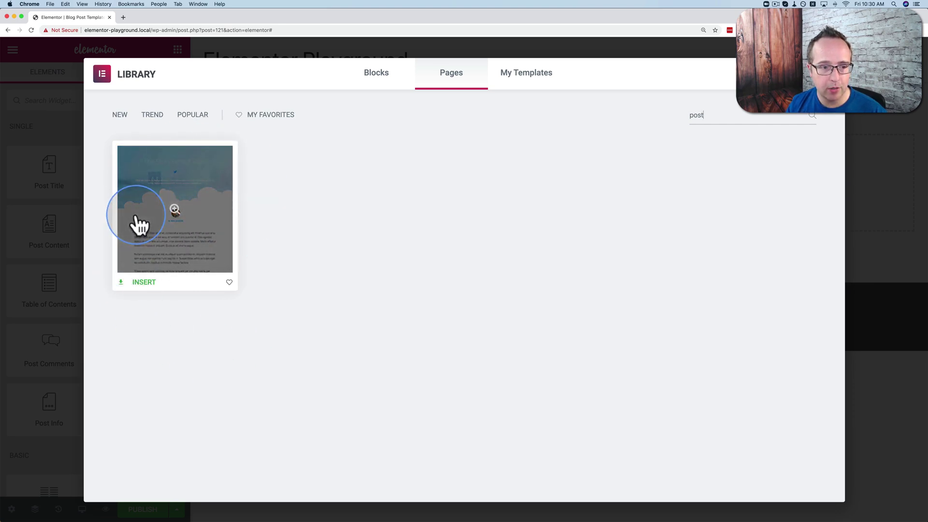
left_click(140, 284)
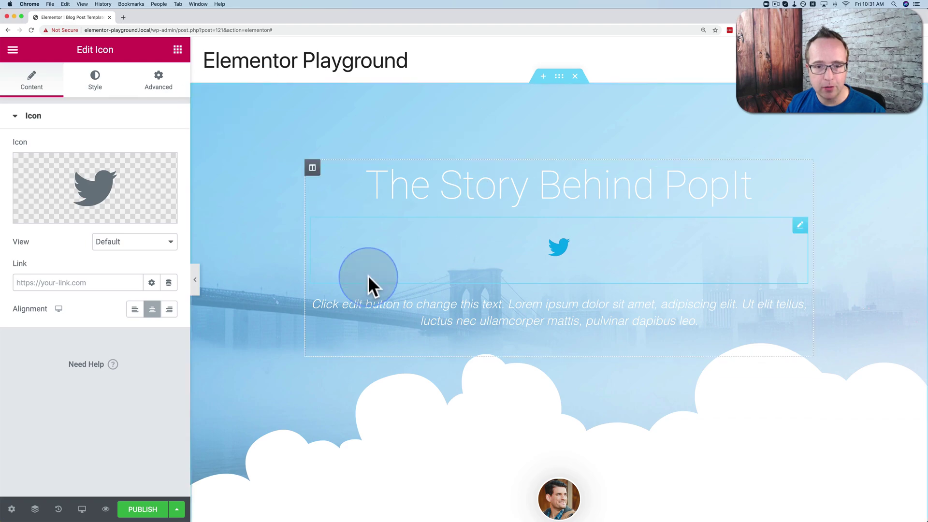
- Open the template's General Settings: title 'Blog Post Template', status Draft, layout Default
scroll(367, 274, "down", 15)
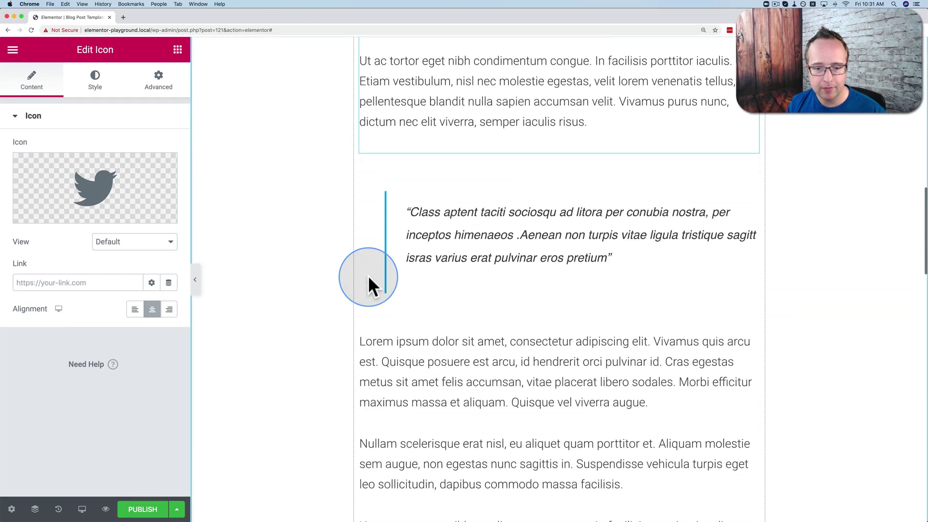
scroll(367, 274, "down", 20)
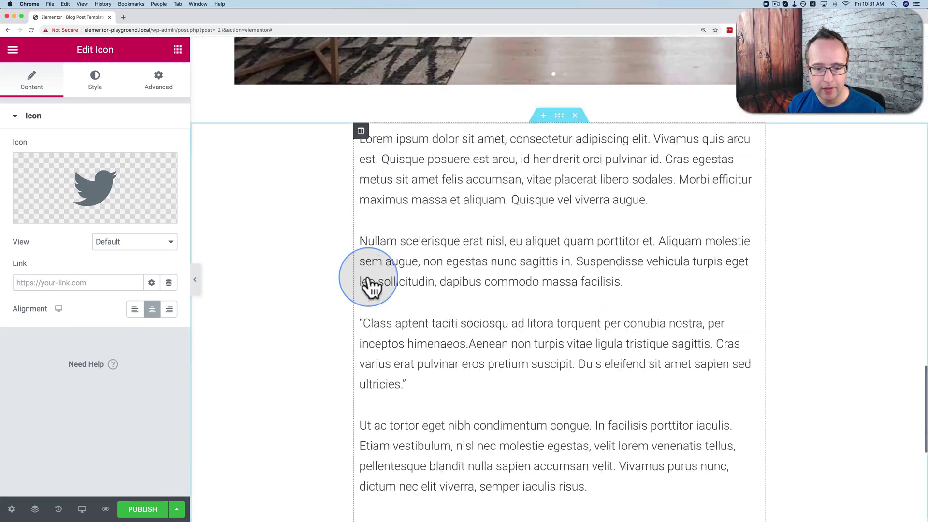
scroll(369, 283, "down", 10)
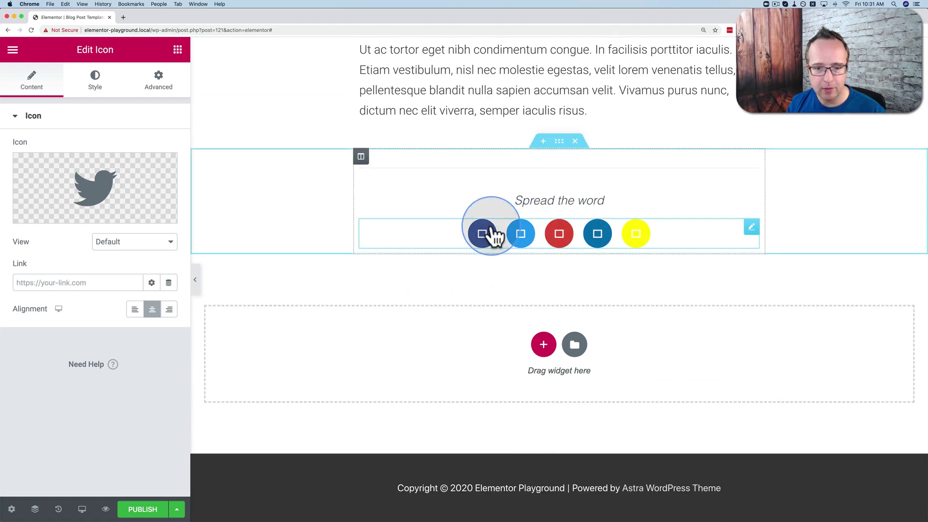
left_click(492, 235)
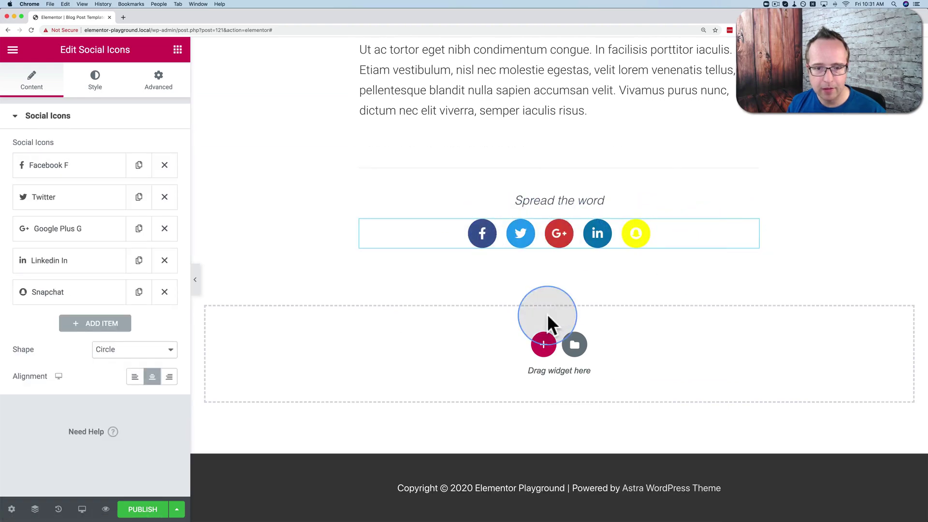
scroll(547, 315, "up", 20)
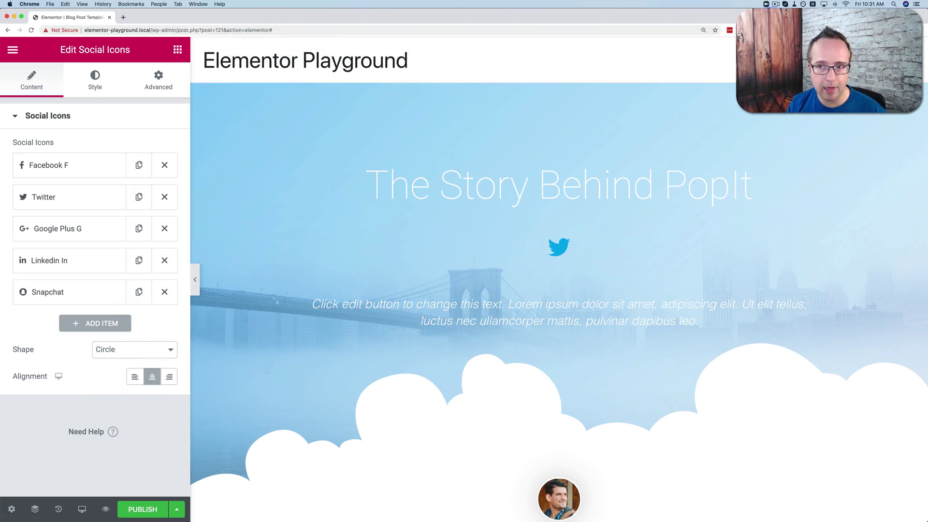
left_click(12, 509)
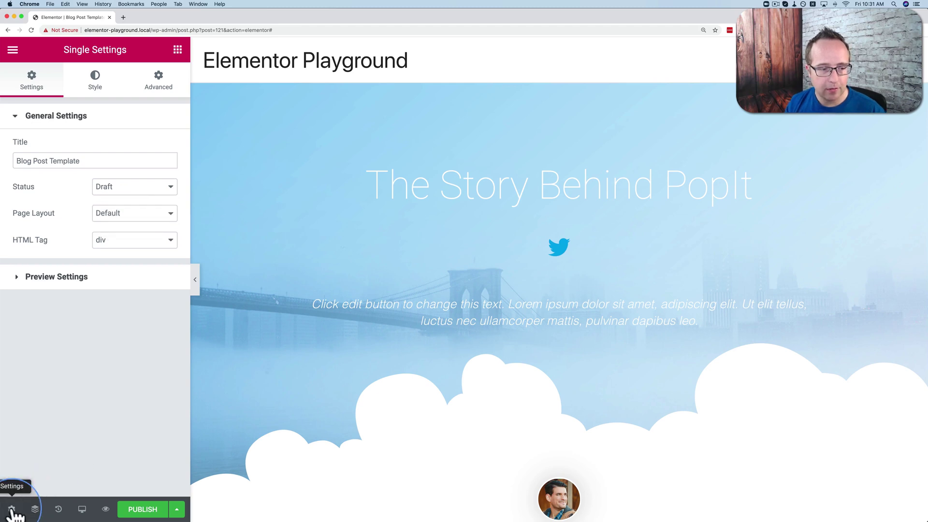
- Set the template's page layout to Elementor Canvas, removing the site header
left_click(122, 216)
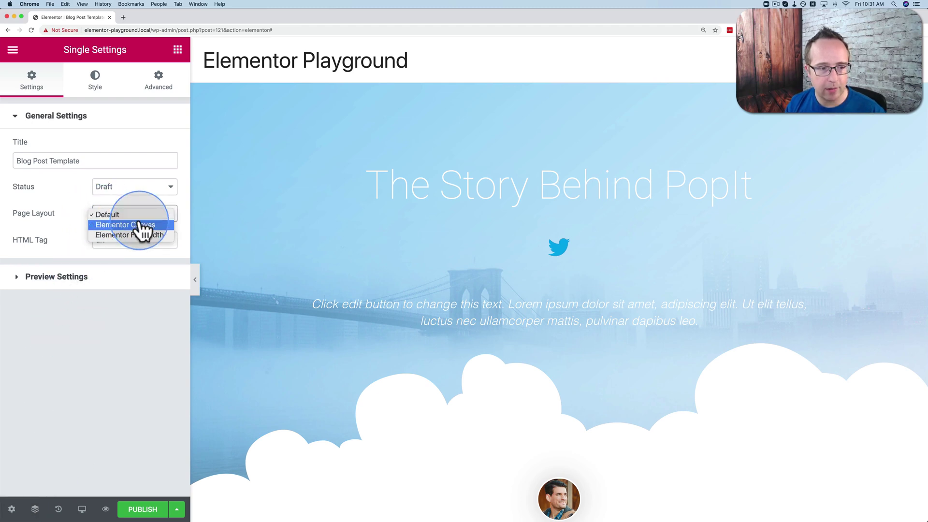
left_click(139, 225)
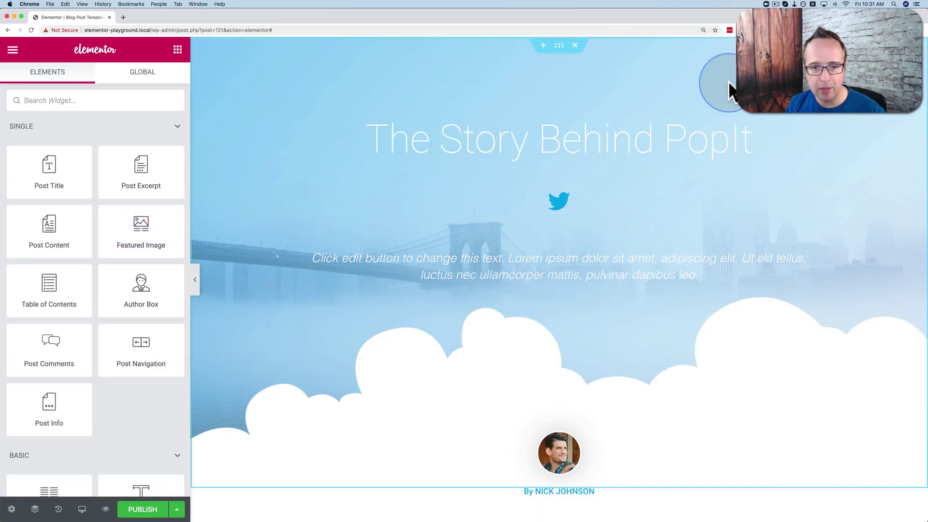
- Bind the hero heading to the dynamic Post Title, showing 'Miniature Donkeys As Pets'
left_click(440, 139)
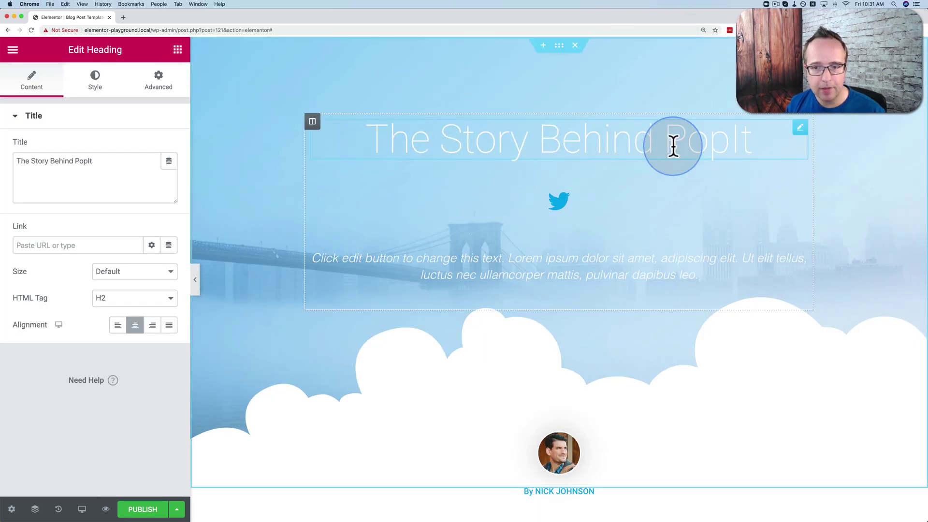
left_click(169, 162)
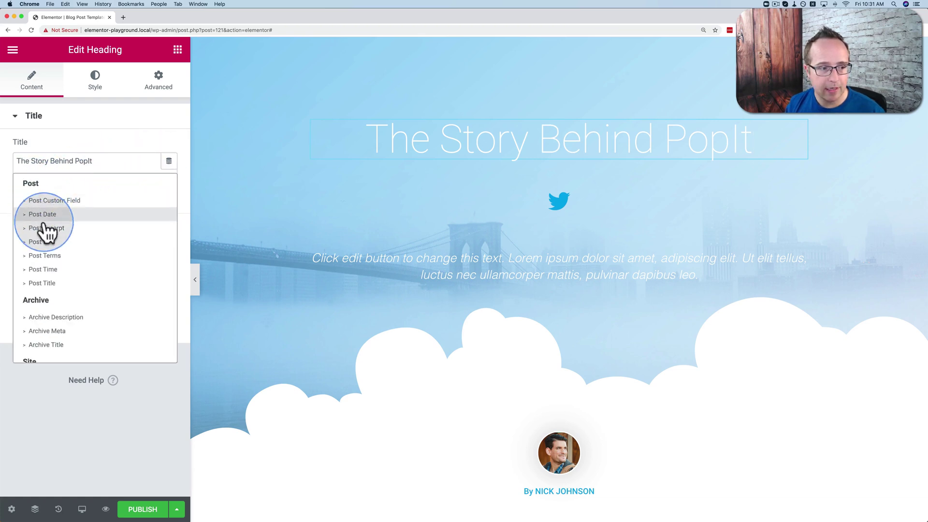
left_click(43, 283)
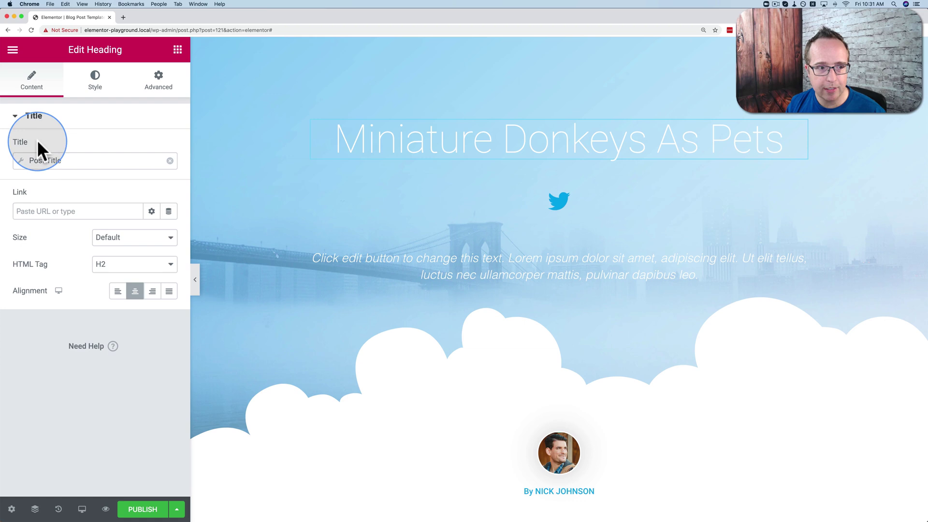
left_click(89, 161)
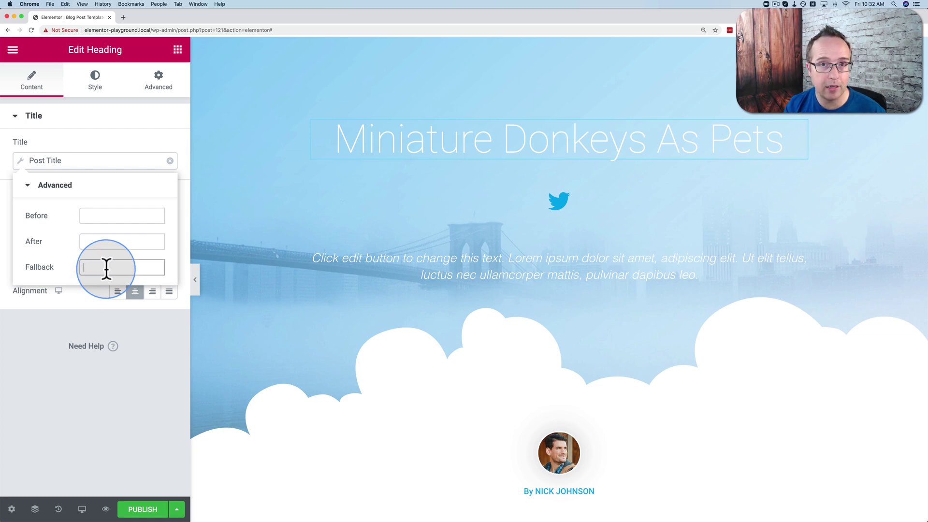
left_click(50, 321)
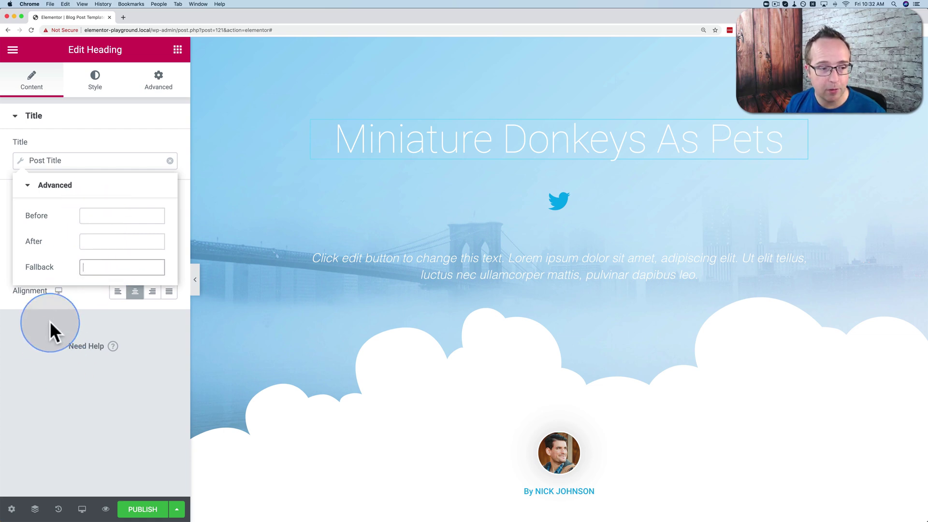
left_click(475, 194)
left_click(538, 204)
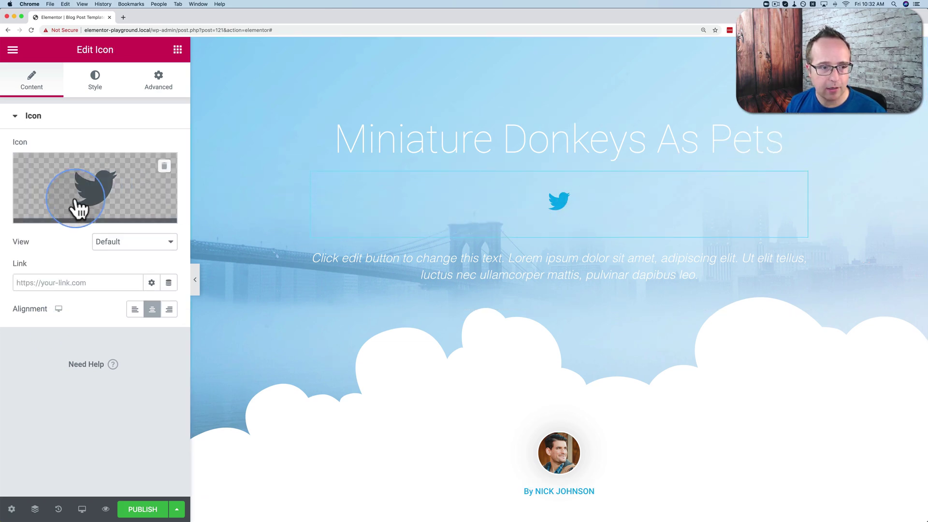
- Replace the hero's Twitter icon with the airplane icon found by searching 'plan'
left_click(93, 203)
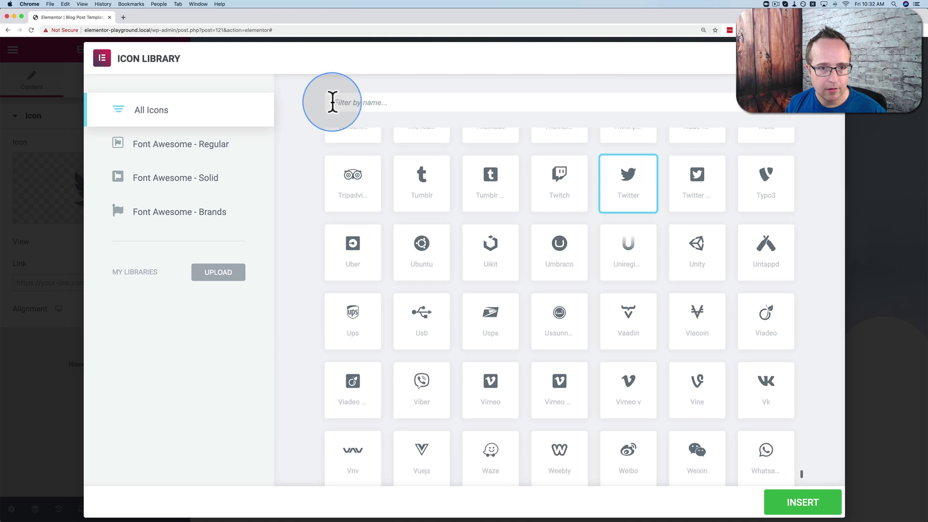
left_click(351, 100)
type("airpla")
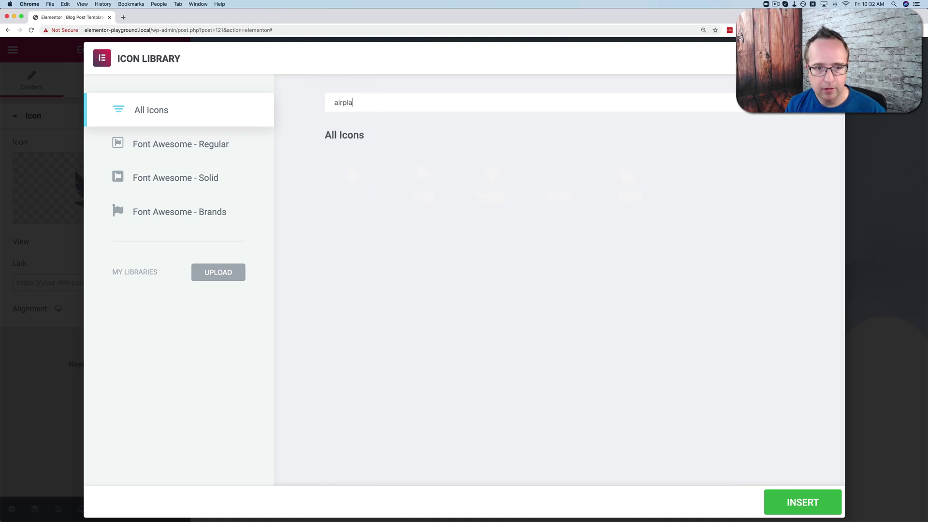
key("BackSpace")
key("BackSpace")
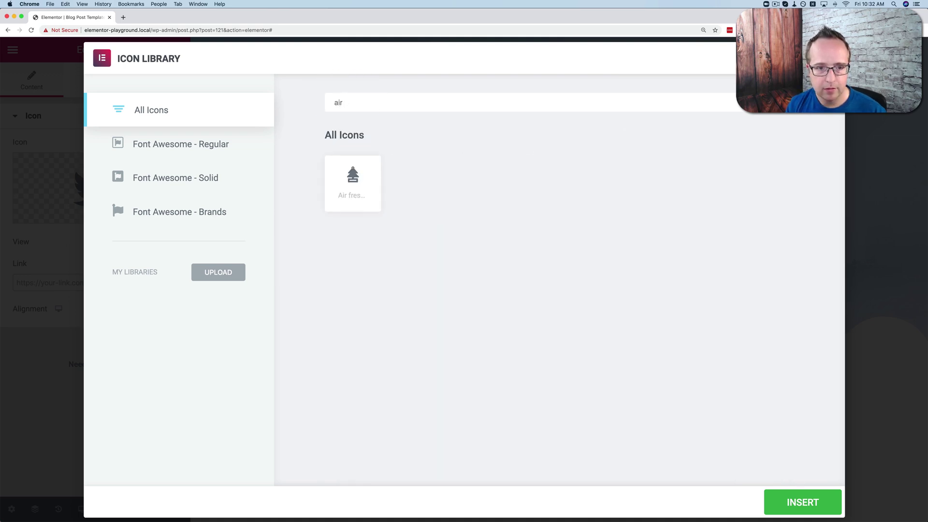
key("BackSpace")
key("BackSpace")
key("BackSpace")
key("BackSpace")
type("plan")
left_click(489, 186)
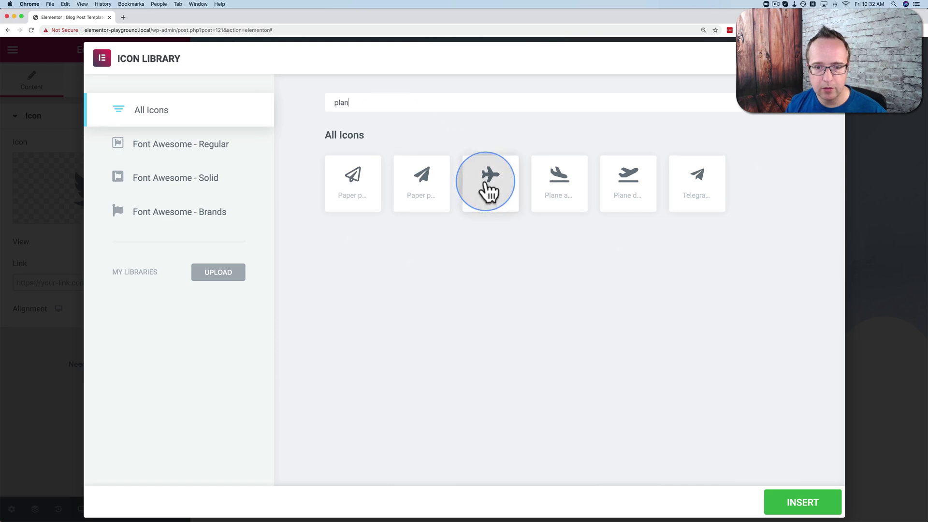
left_click(788, 502)
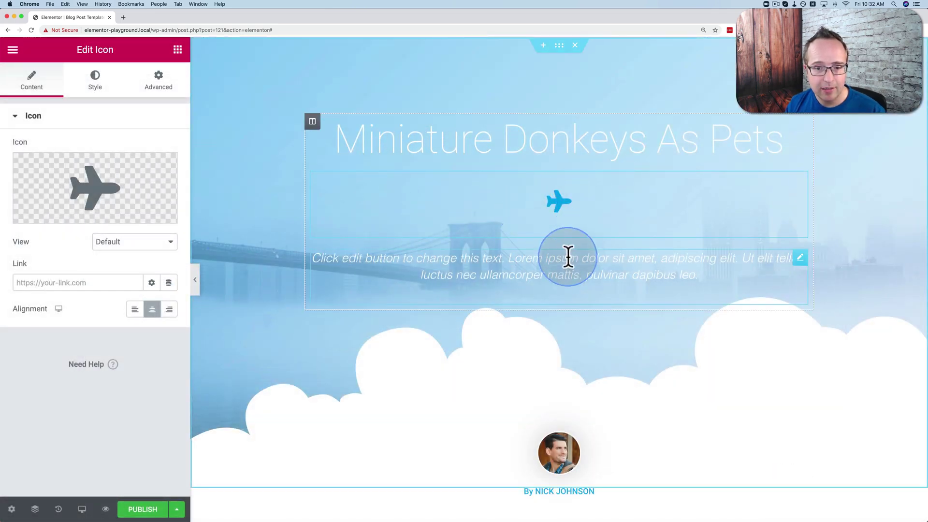
- Delete the placeholder text paragraph beneath the airplane icon in the hero
left_click(801, 257)
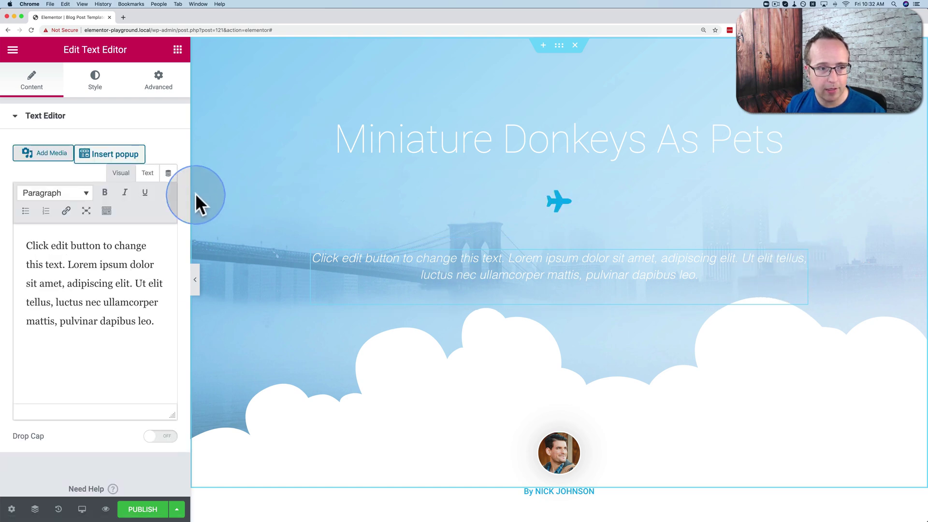
left_click(169, 174)
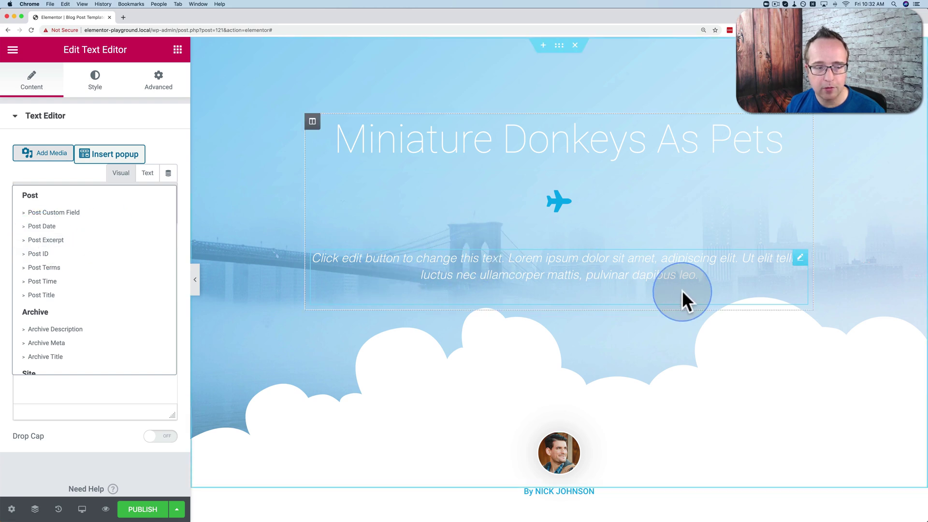
right_click(799, 262)
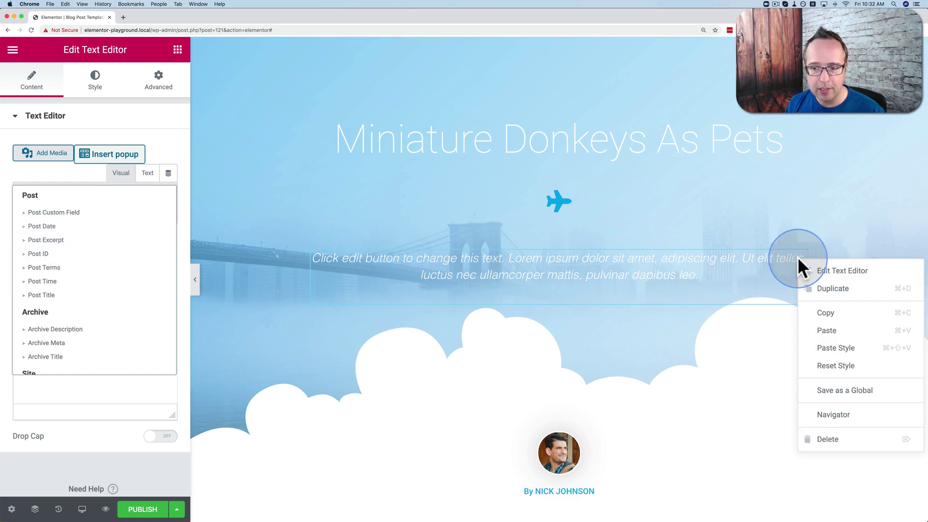
left_click(828, 439)
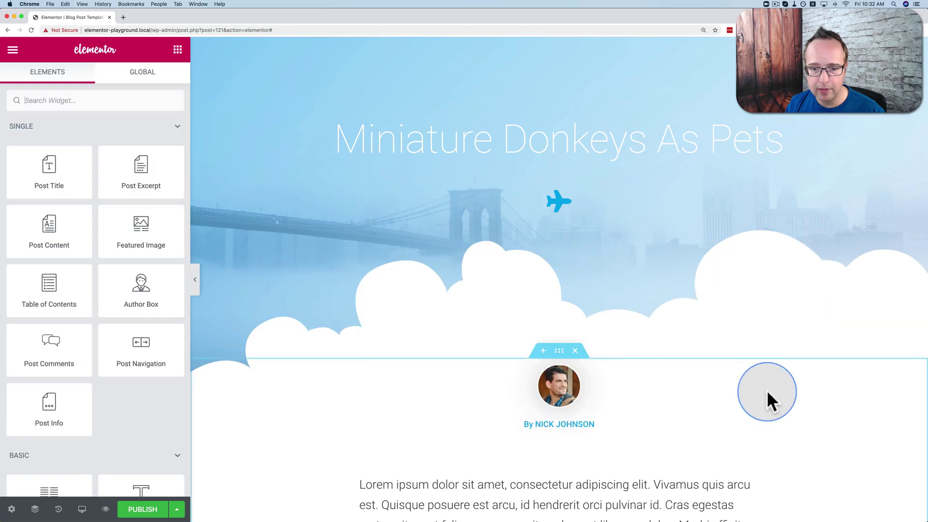
scroll(556, 315, "down", 3)
left_click(561, 296)
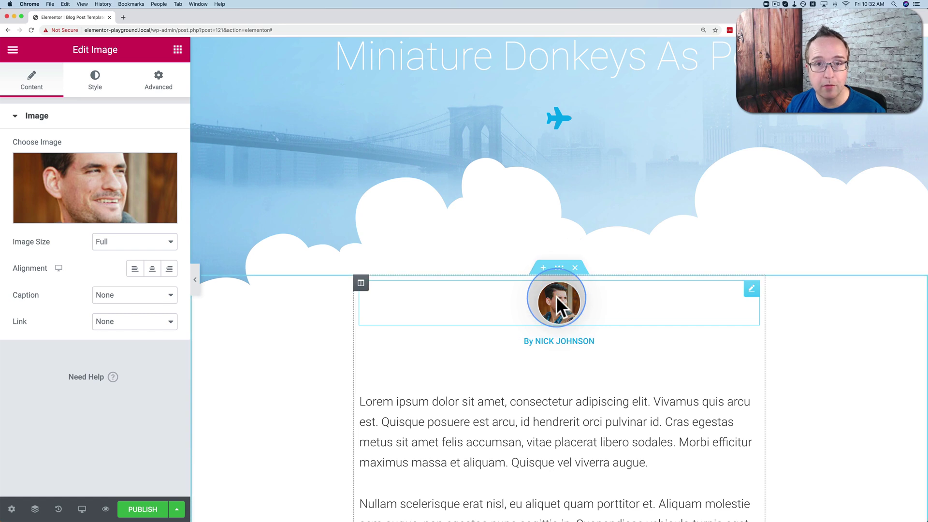
- Set the author photo's dynamic image to Author Profile Picture
mouse_move(82, 201)
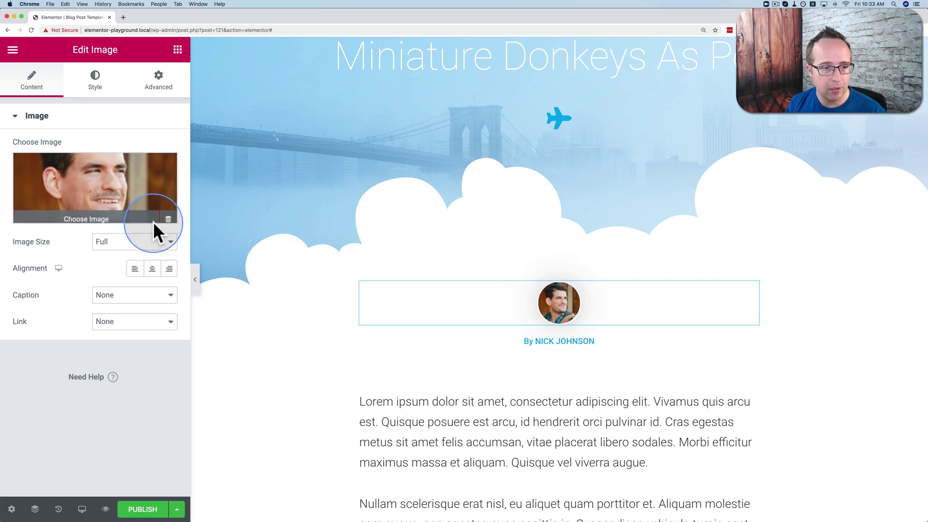
left_click(169, 215)
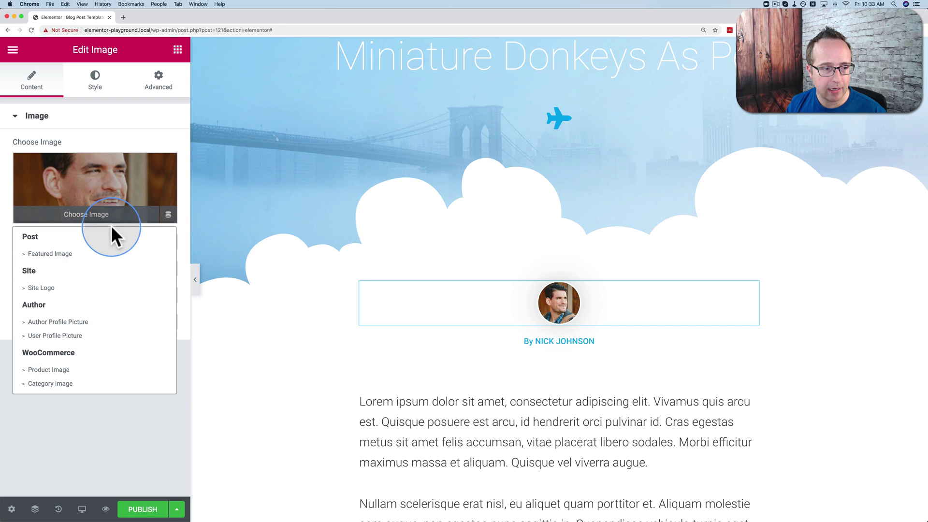
left_click(61, 322)
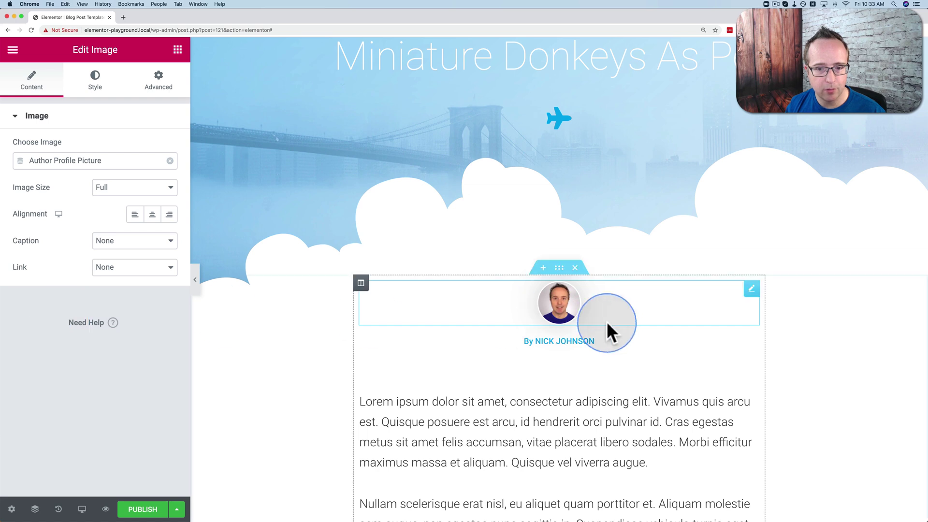
- Bind the byline heading to the dynamic Author Name with 'By' before it
left_click(553, 342)
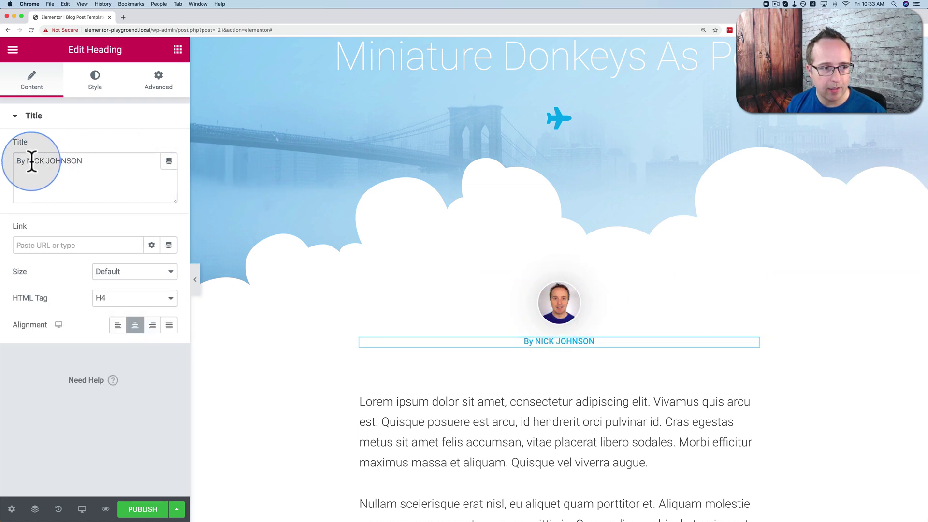
left_click(169, 163)
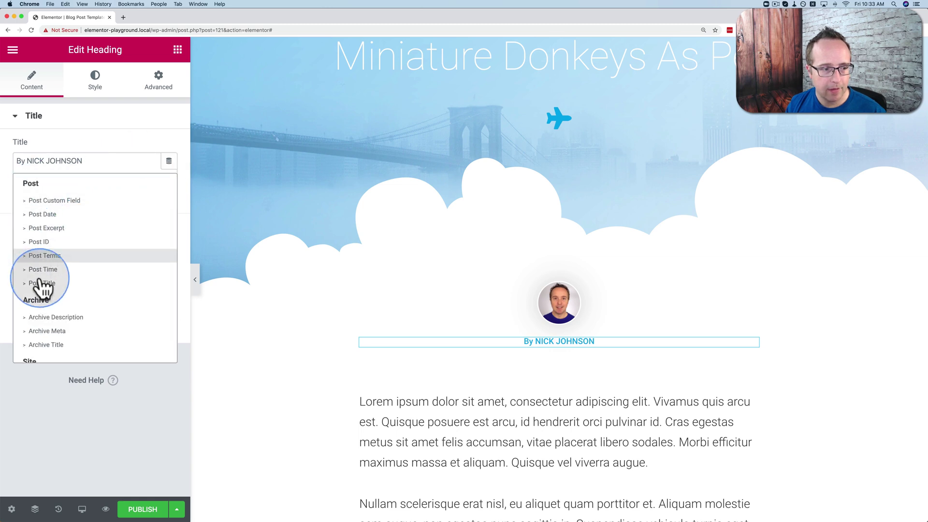
scroll(40, 290, "down", 2)
scroll(39, 289, "down", 5)
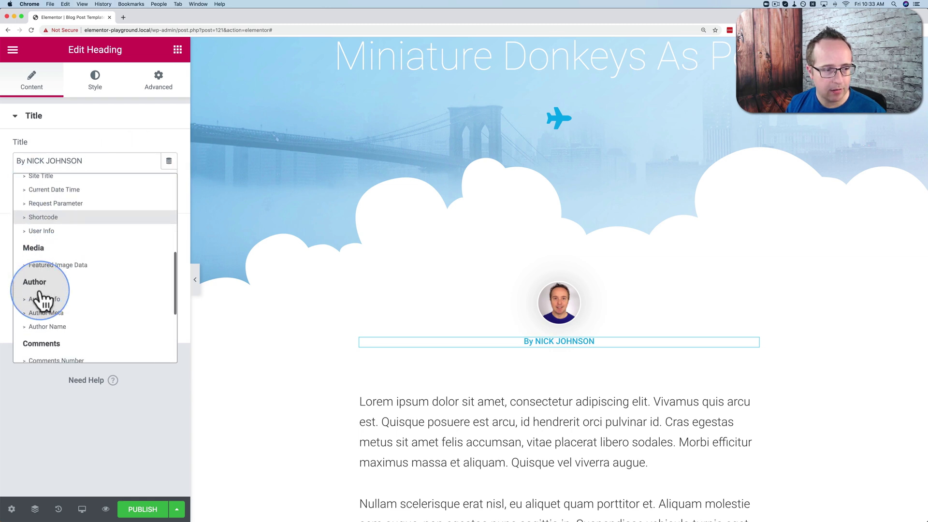
left_click(40, 315)
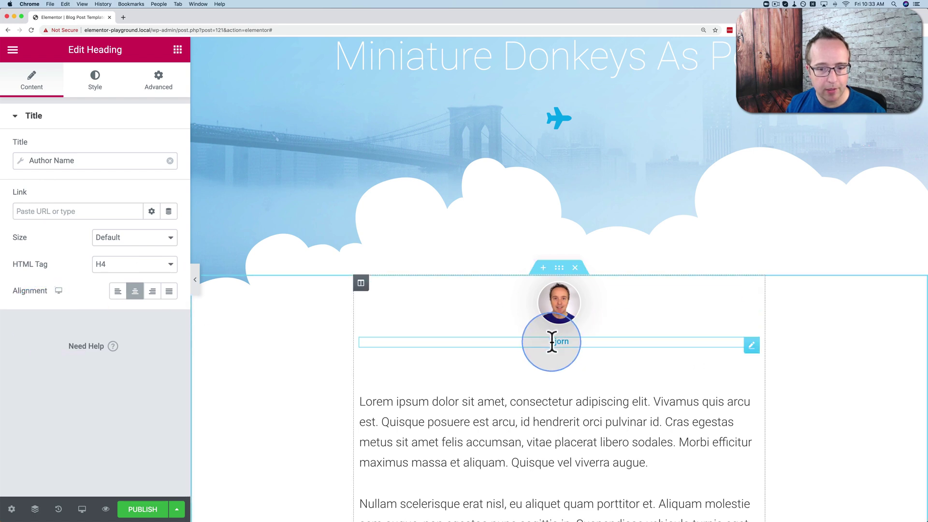
left_click(57, 161)
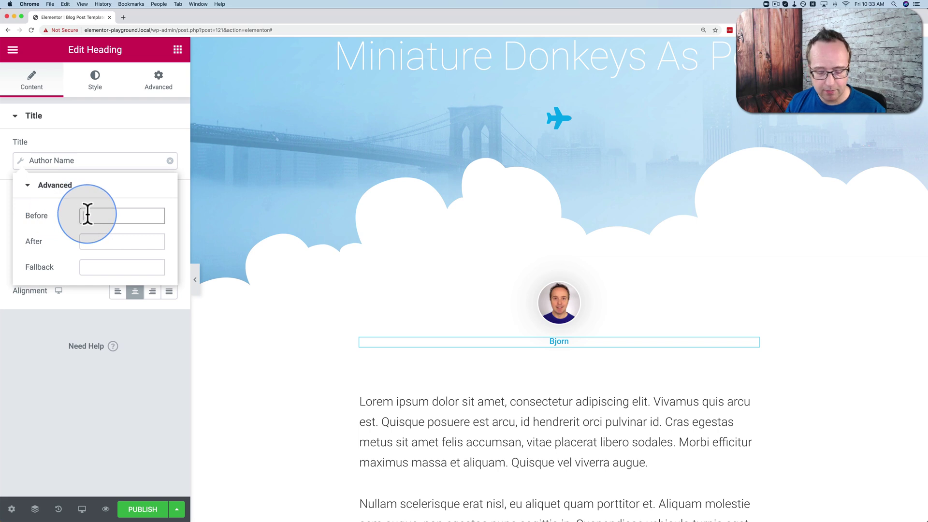
type("By")
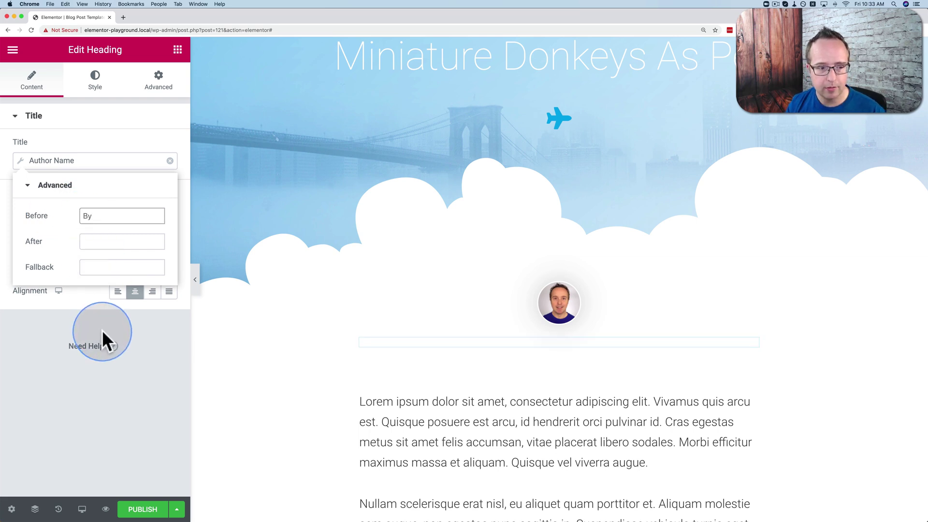
left_click(99, 331)
- Place a Post Content widget directly under the author byline
scroll(556, 326, "up", 1)
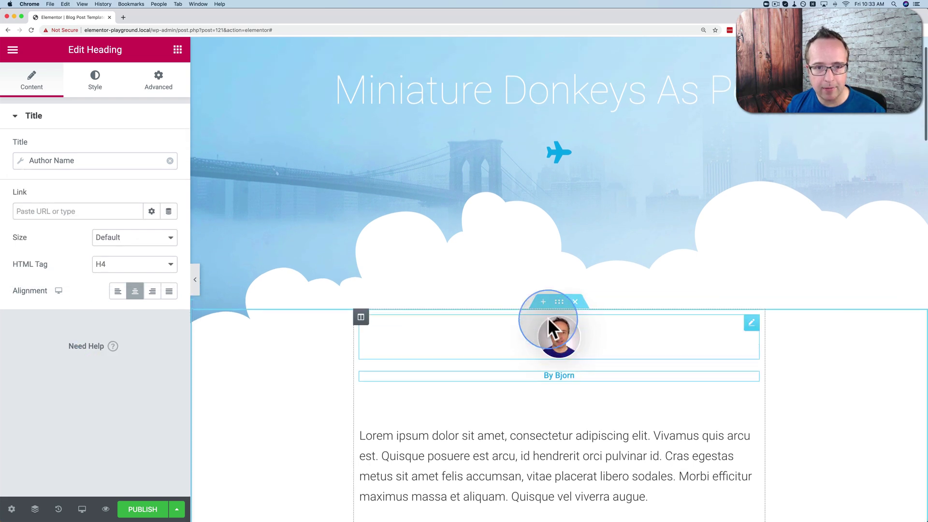
scroll(580, 211, "down", 3)
scroll(580, 211, "down", 2)
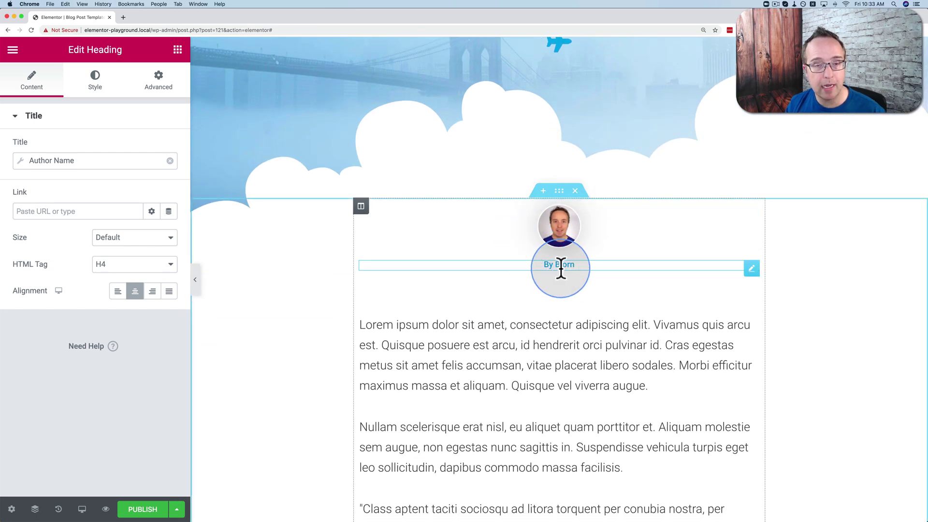
scroll(561, 269, "down", 4)
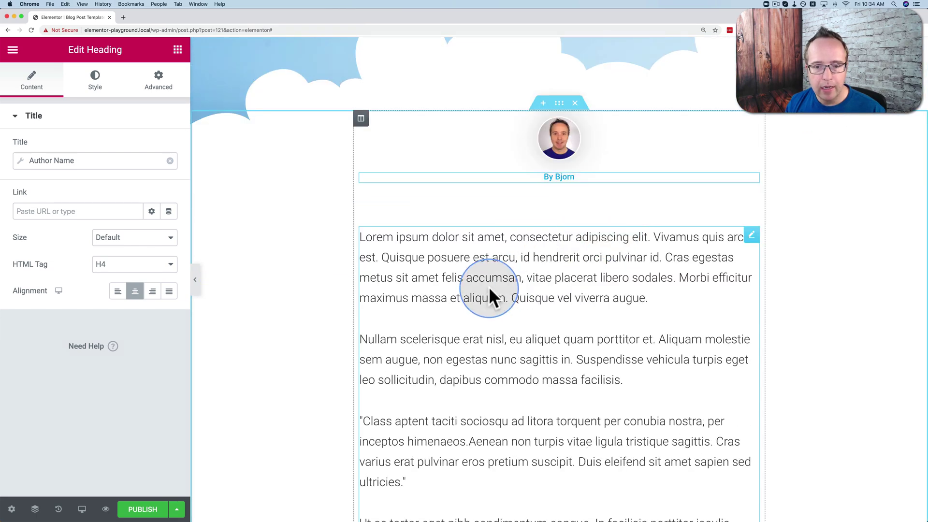
left_click(750, 237)
left_click(169, 173)
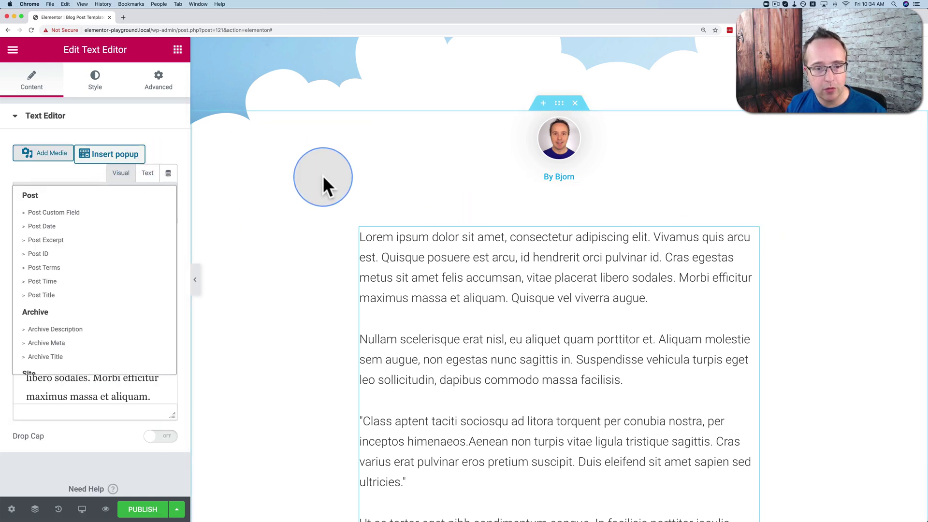
left_click(175, 51)
left_click(96, 102)
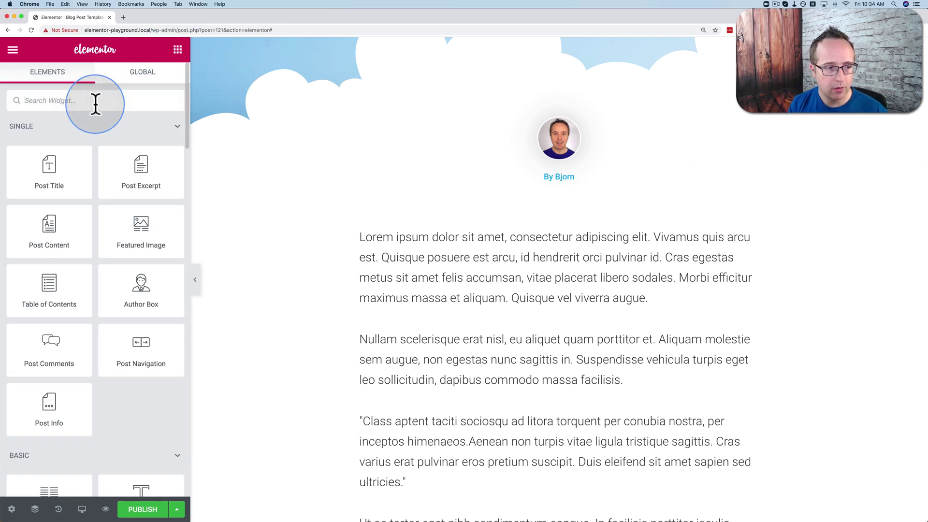
left_click_drag(45, 241, 469, 230)
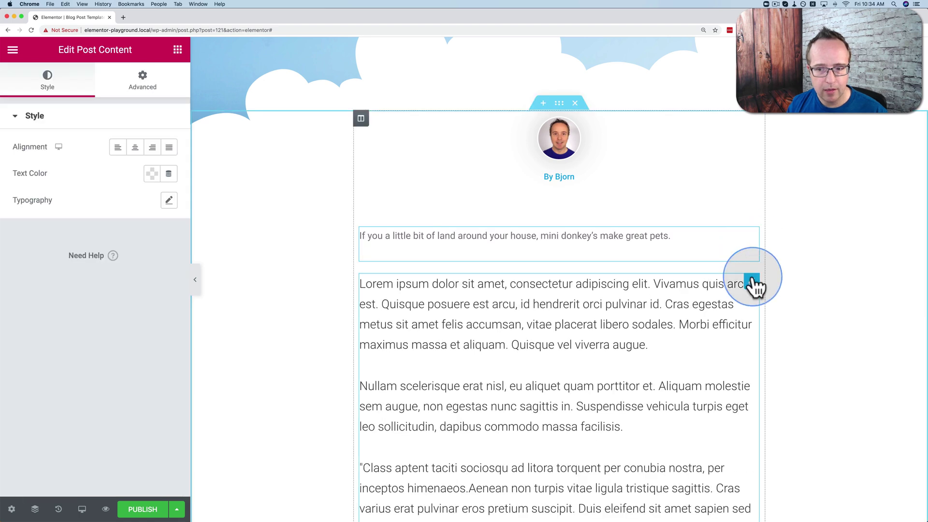
- Delete the placeholder Lorem and quote text blocks and remove the empty image section
right_click(753, 285)
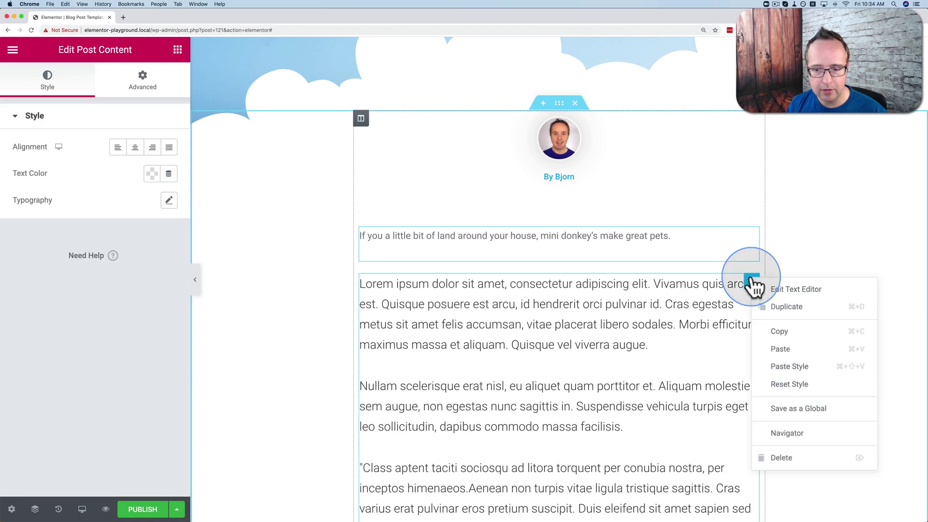
left_click(776, 462)
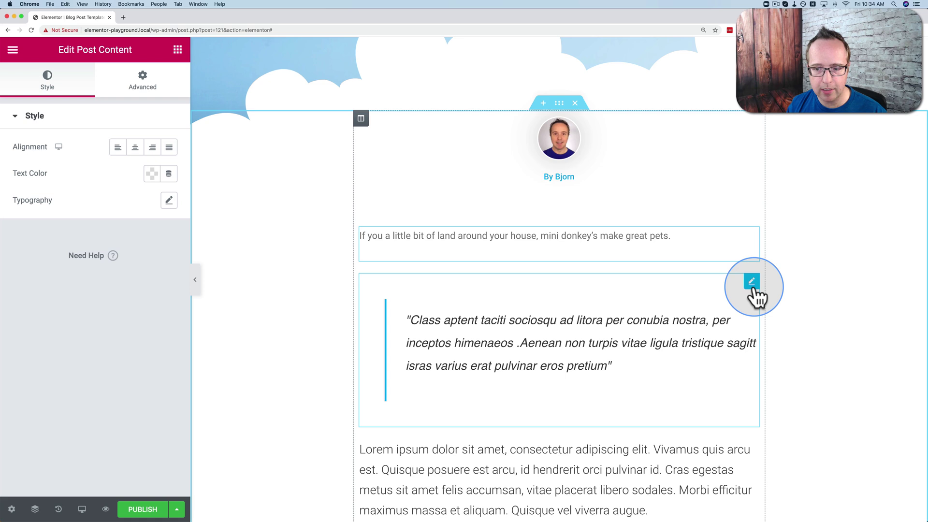
right_click(753, 286)
left_click(777, 467)
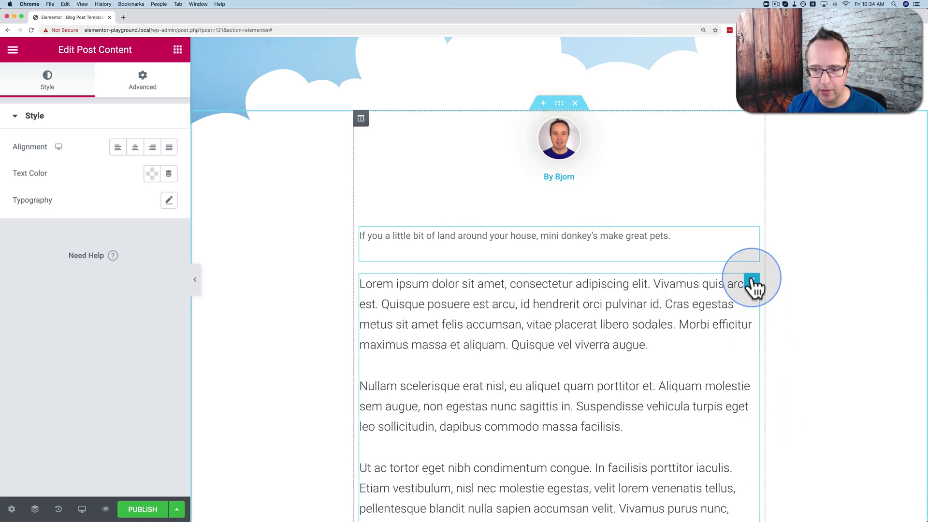
right_click(754, 285)
left_click(781, 464)
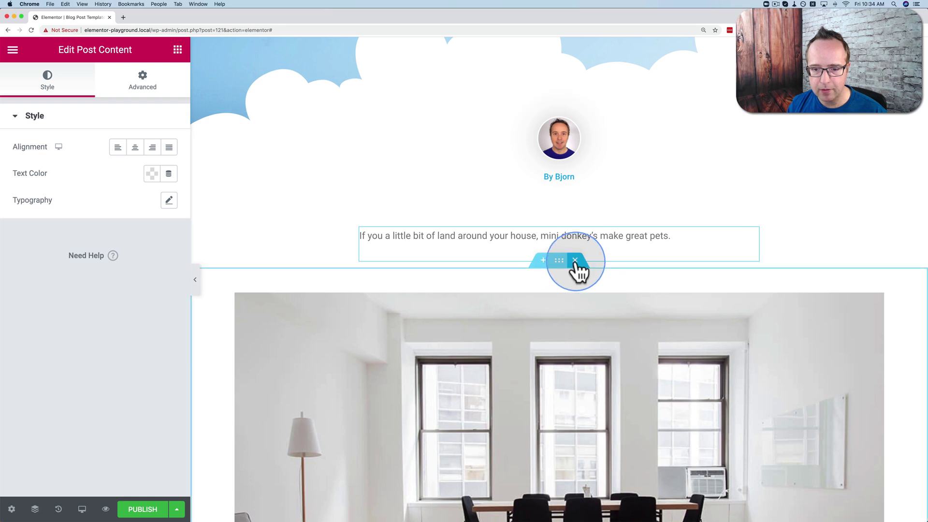
key("super+z")
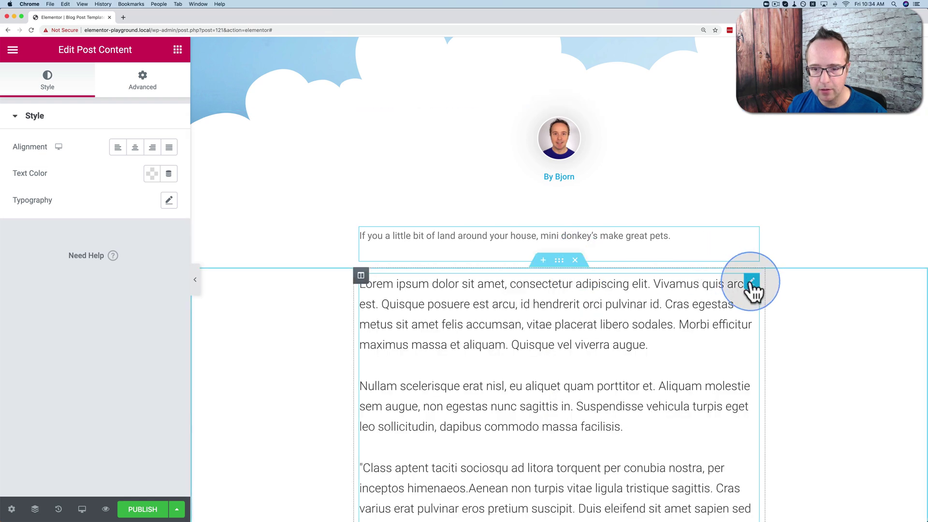
key("Delete")
left_click(575, 261)
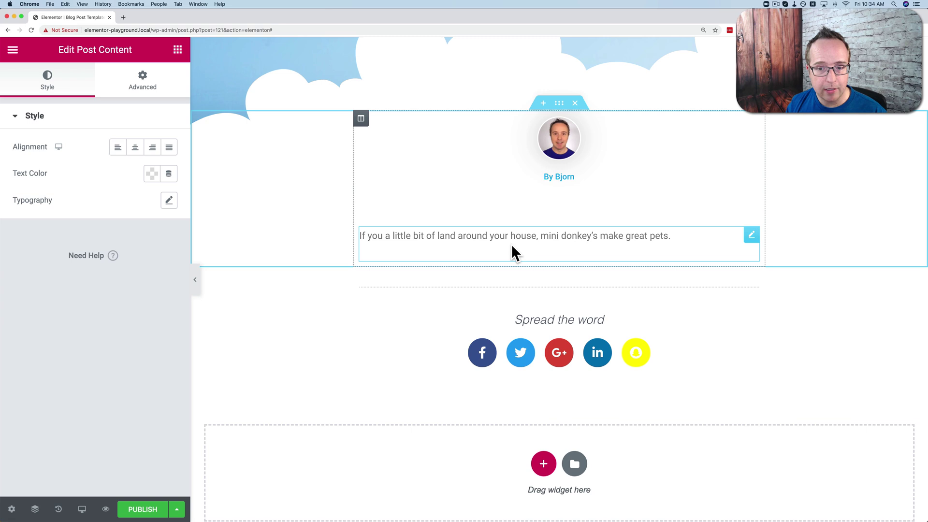
scroll(498, 247, "up", 3)
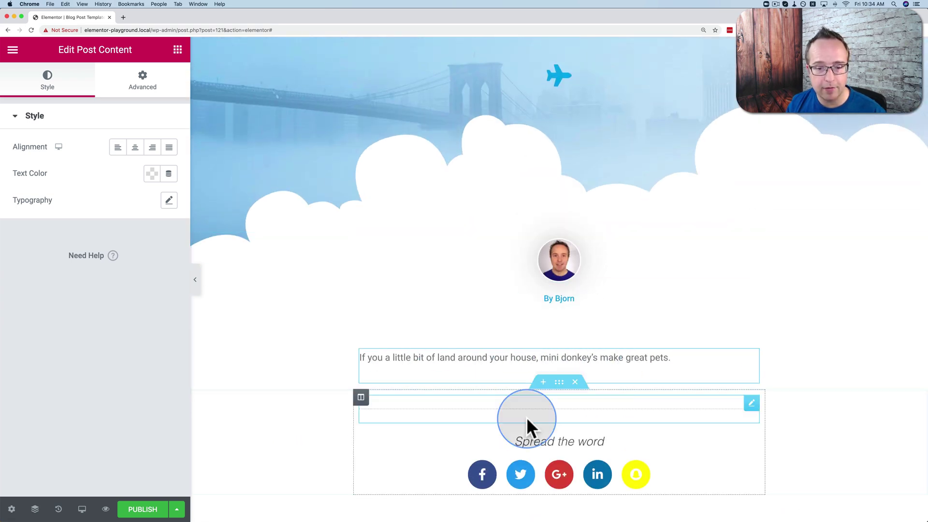
scroll(526, 417, "down", 3)
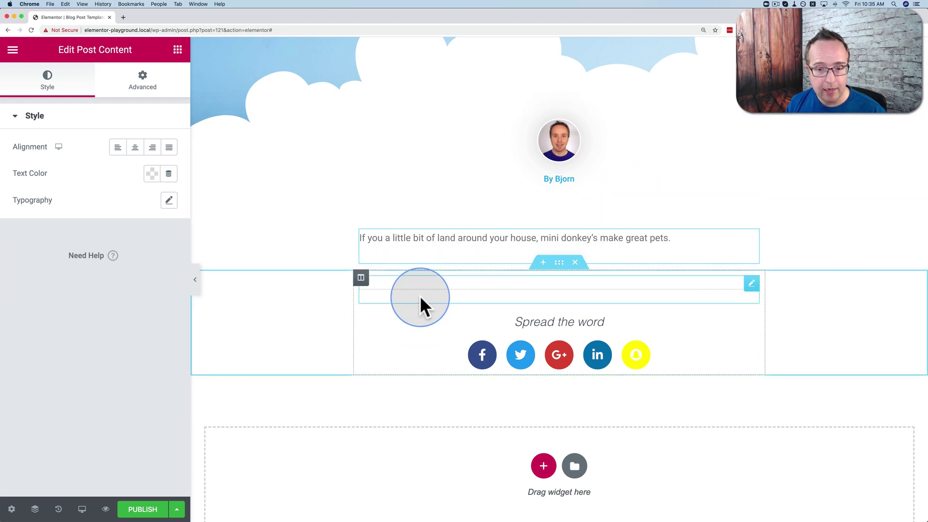
- Add an Author Box below the post content, with Source set back to Current Author after trying Custom
left_click(177, 49)
type("auth")
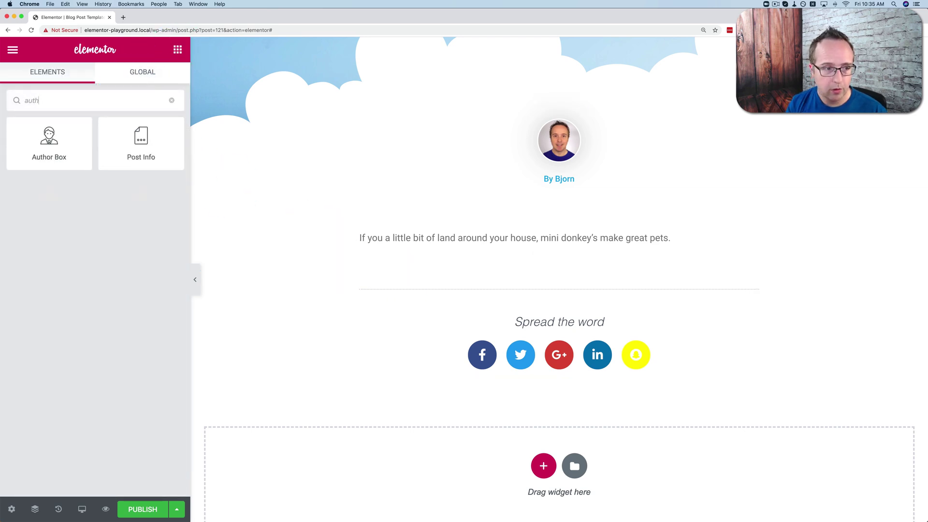
left_click_drag(57, 127, 516, 265)
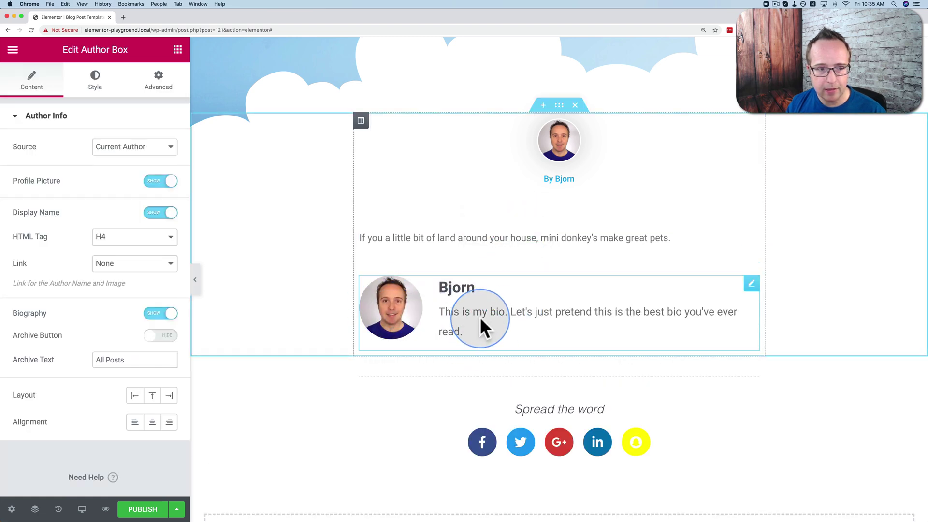
left_click(170, 148)
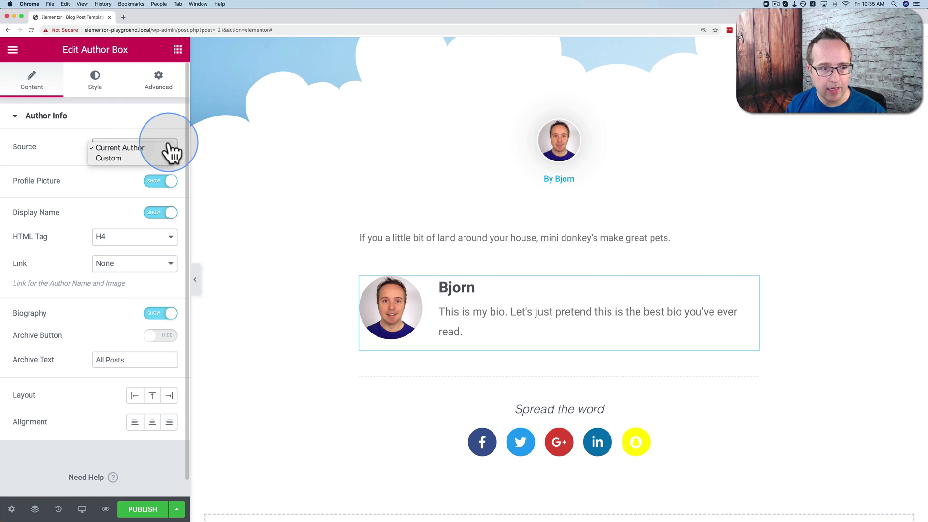
left_click(120, 160)
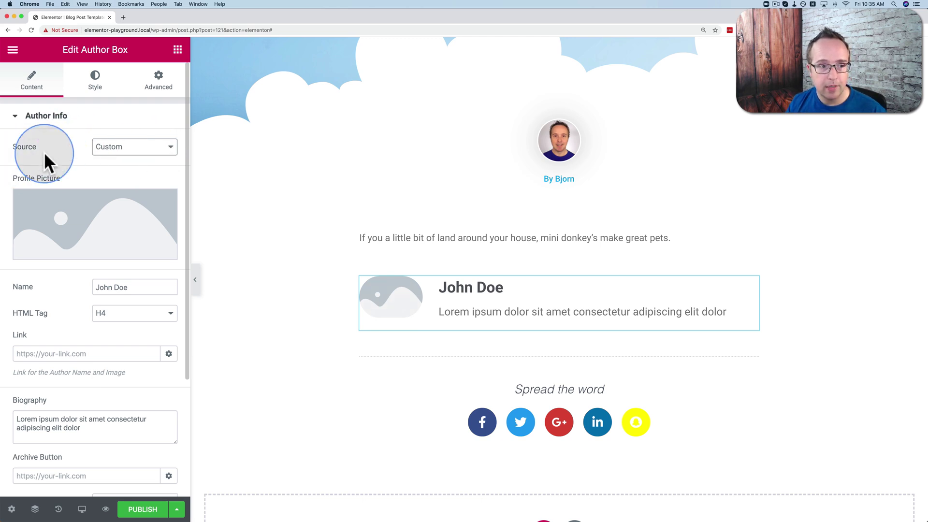
triple_click(124, 290)
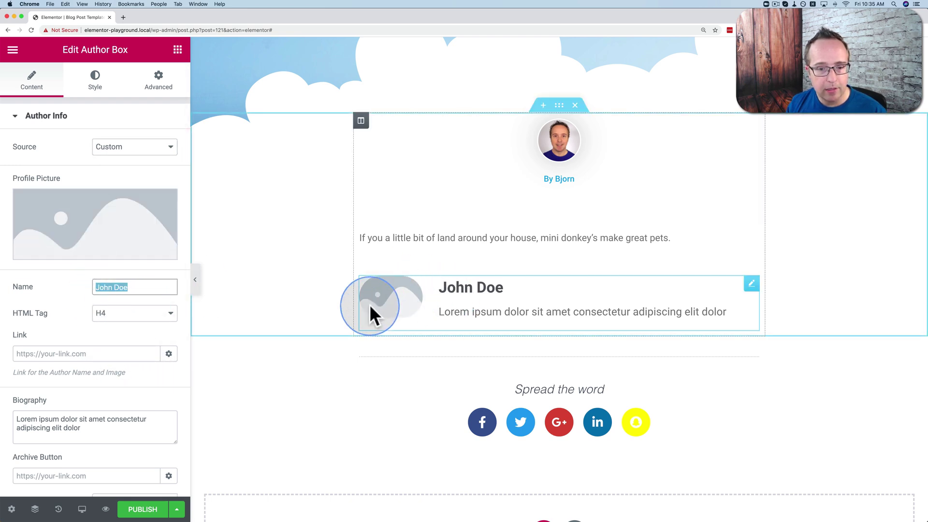
left_click(161, 148)
left_click(119, 138)
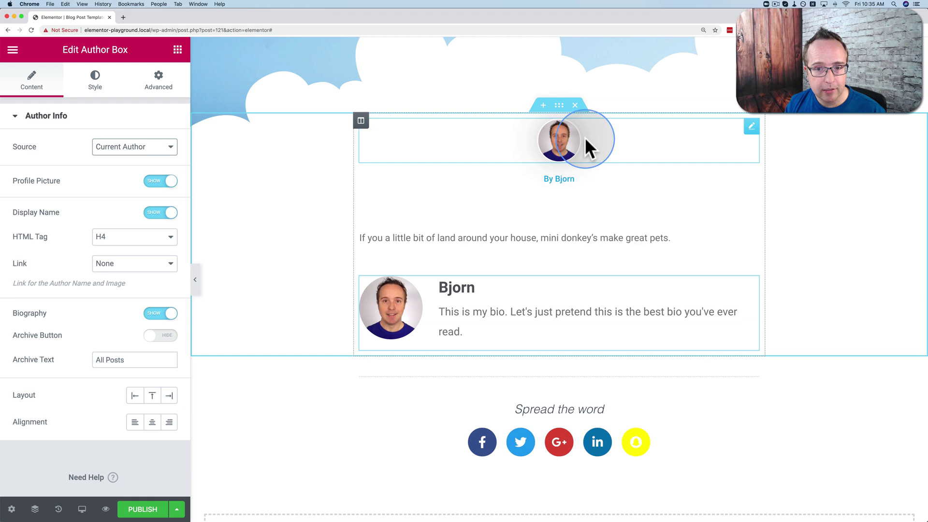
- Reorder the blocks so the Post Content sits above the Author Box
left_click(397, 310)
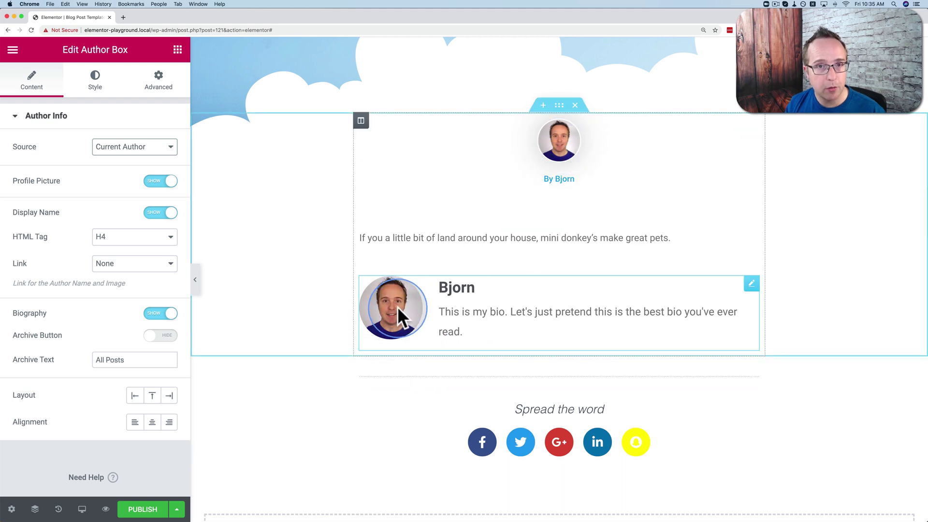
left_click_drag(680, 238, 448, 239)
left_click(527, 256)
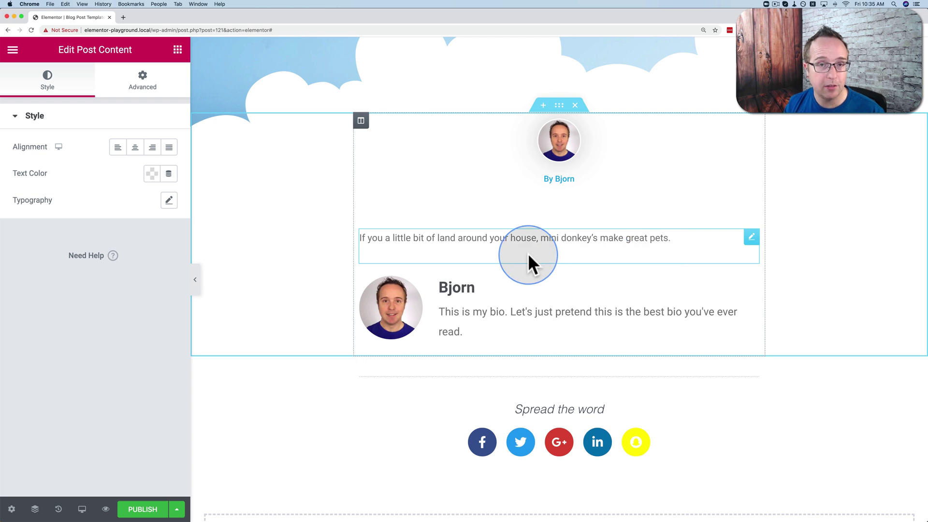
left_click(494, 311)
scroll(493, 311, "down", 2)
left_click_drag(494, 311, 541, 250)
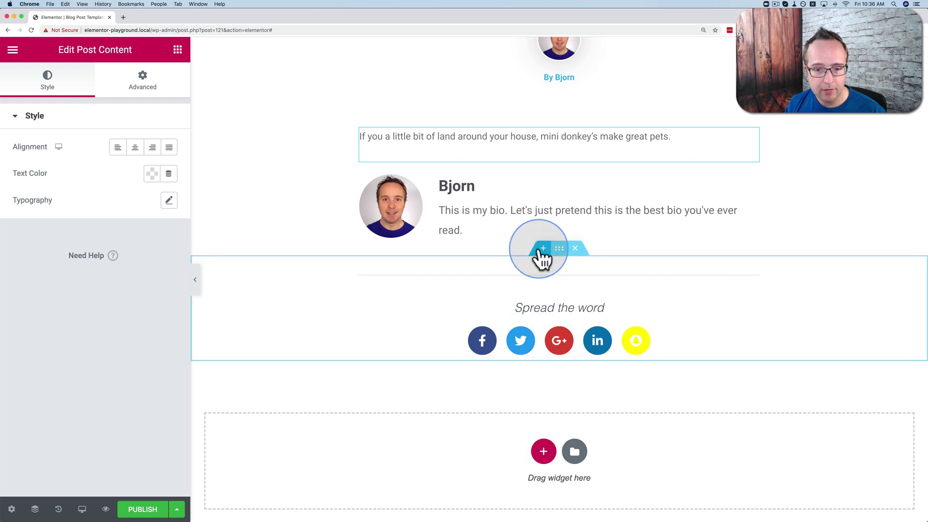
- Try a Posts grid in a new empty section, then delete that section
left_click(542, 249)
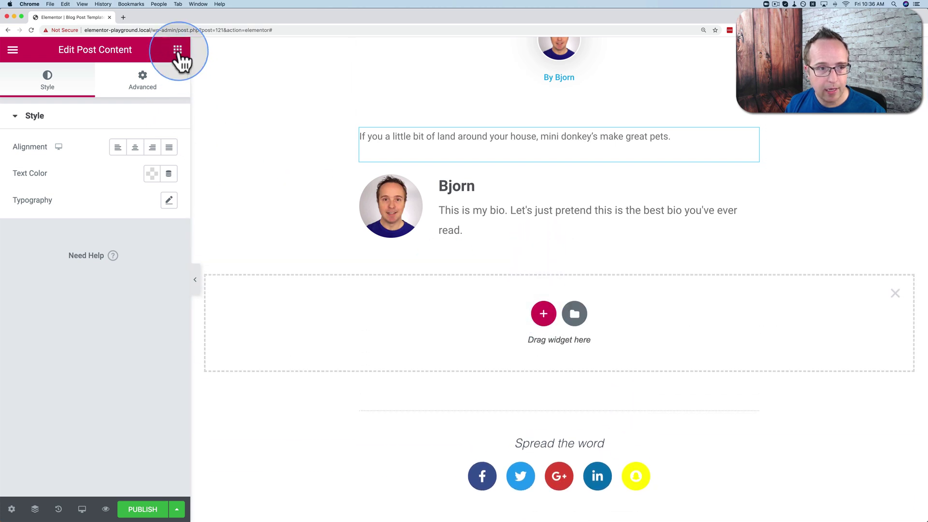
left_click(178, 50)
left_click(119, 104)
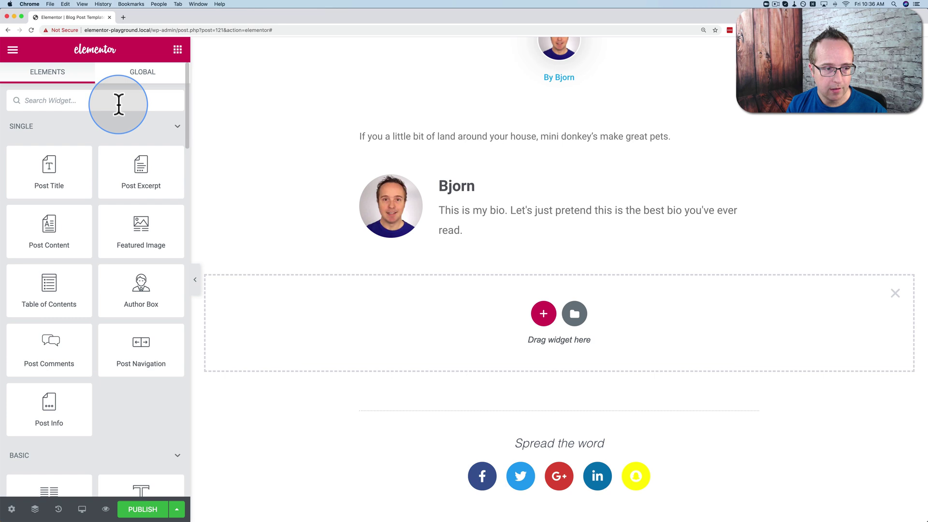
type("post")
left_click(138, 279)
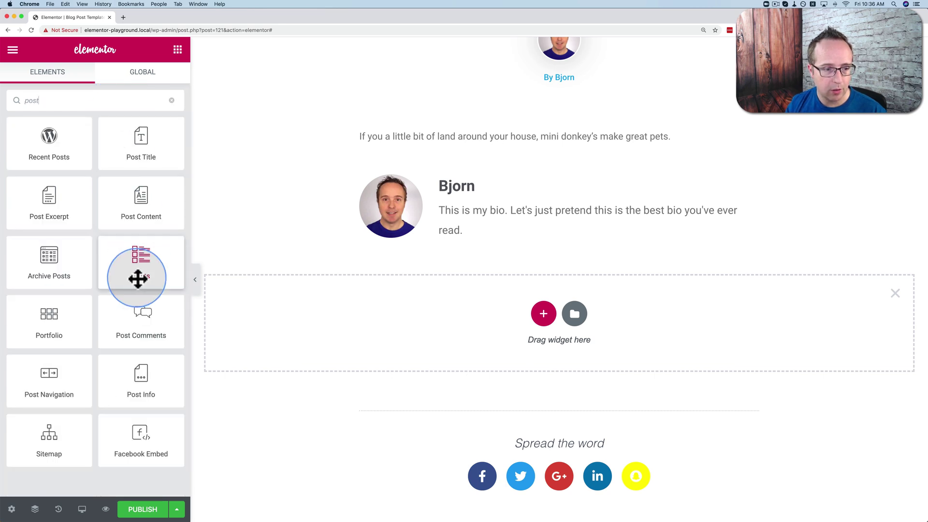
left_click_drag(138, 279, 483, 298)
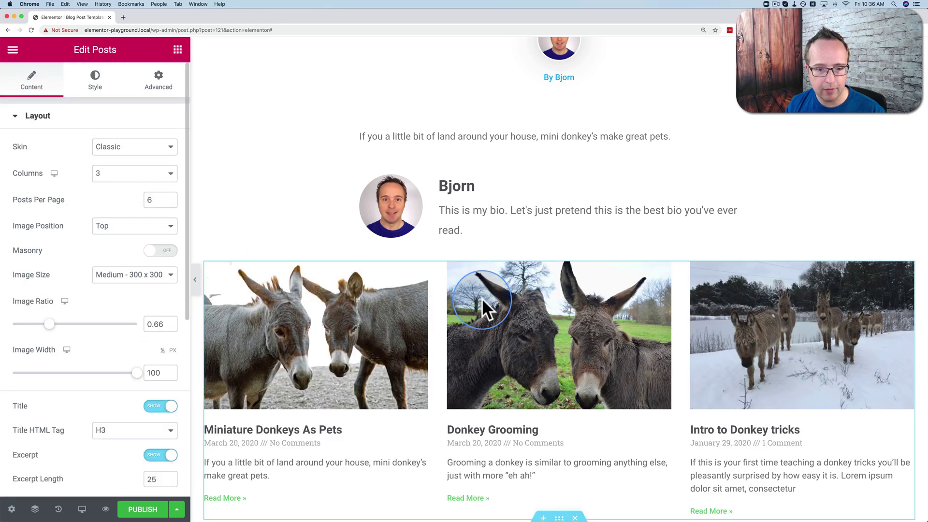
scroll(509, 265, "down", 3)
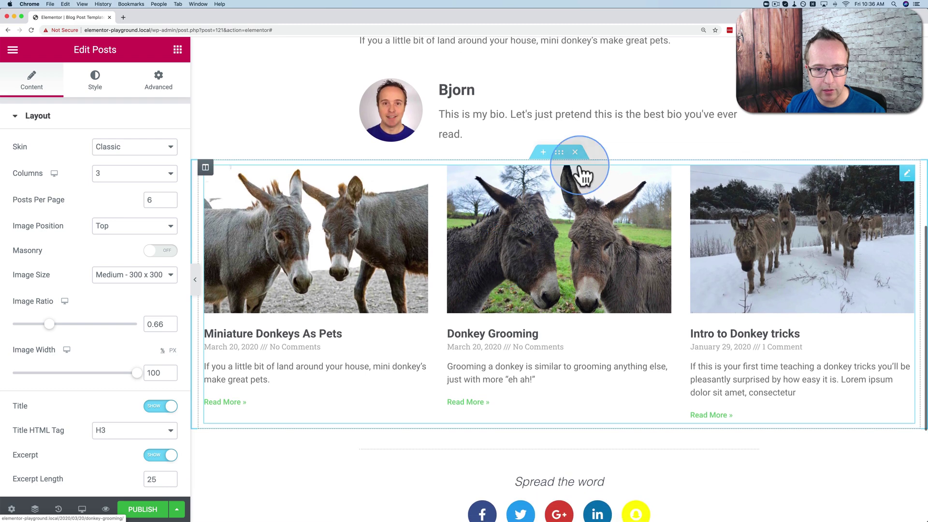
left_click(575, 153)
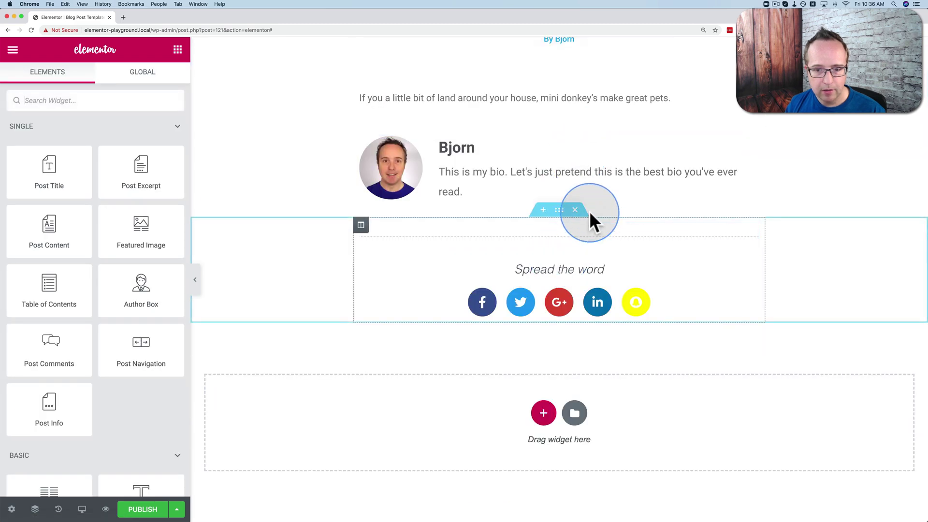
- Duplicate the share section and add a Posts grid above its copied Spread the word heading
right_click(560, 219)
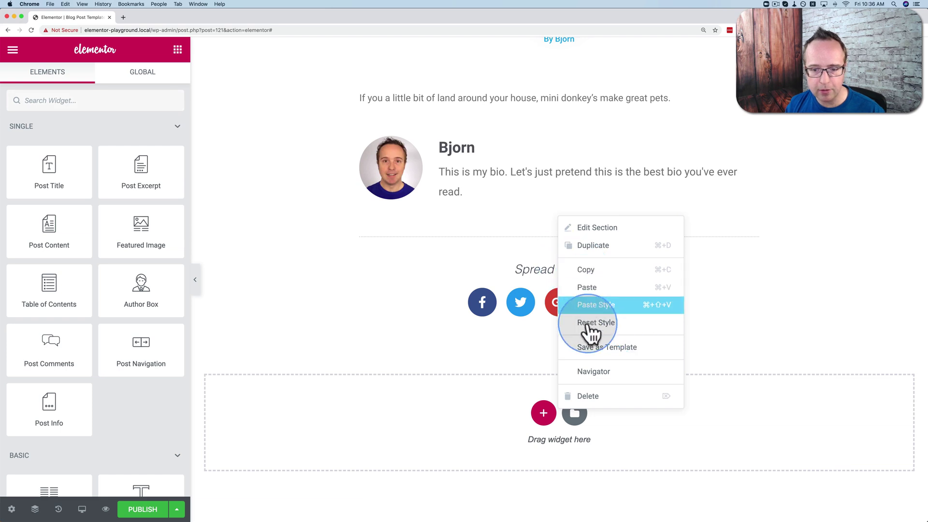
left_click(583, 245)
left_click(178, 50)
left_click(114, 96)
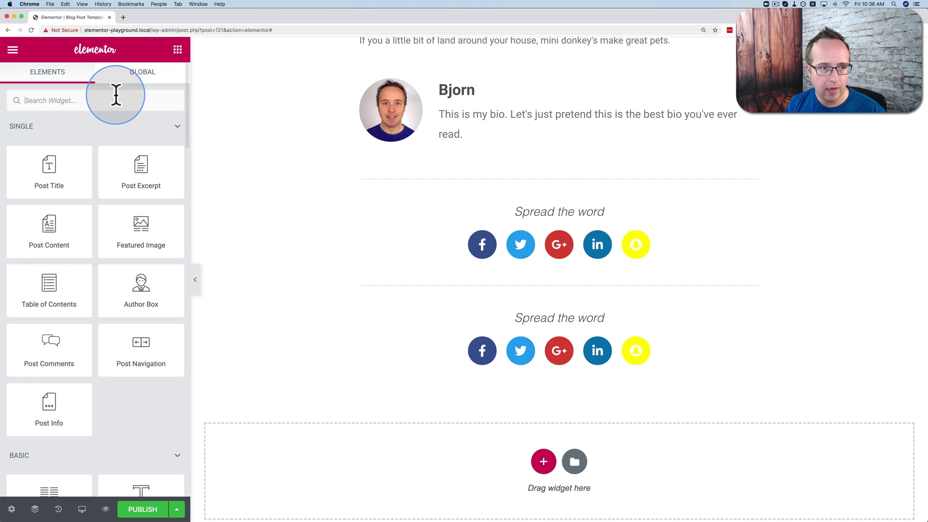
type("pos")
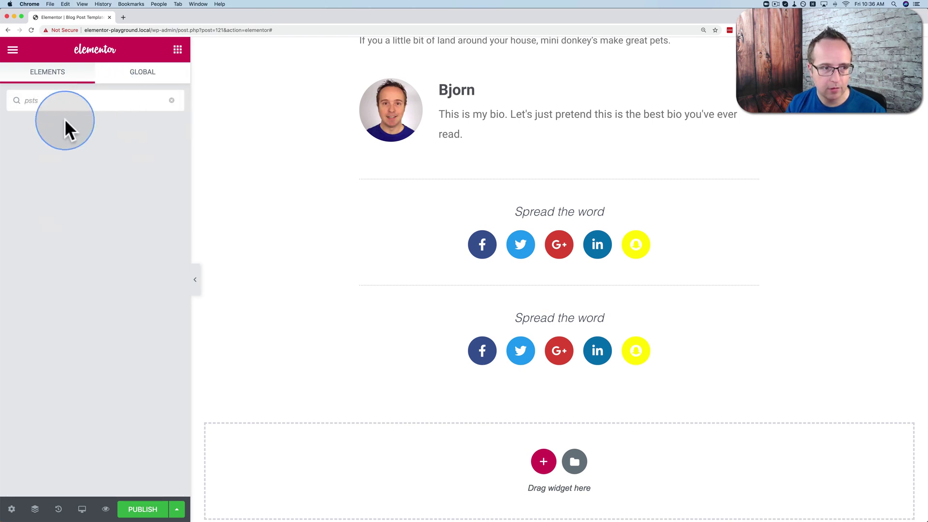
type("t")
left_click_drag(126, 256, 588, 194)
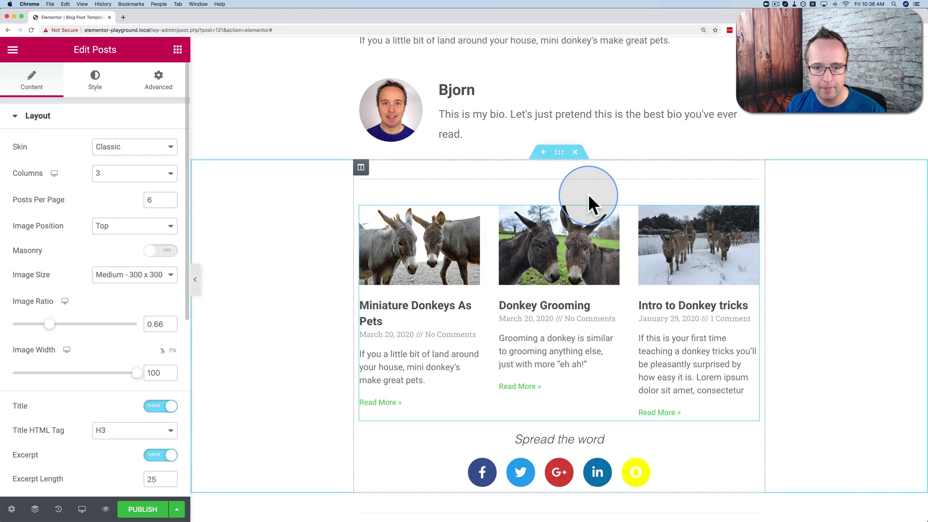
- Delete the copied Spread the word heading and share icons, keeping the divider
scroll(629, 377, "down", 2)
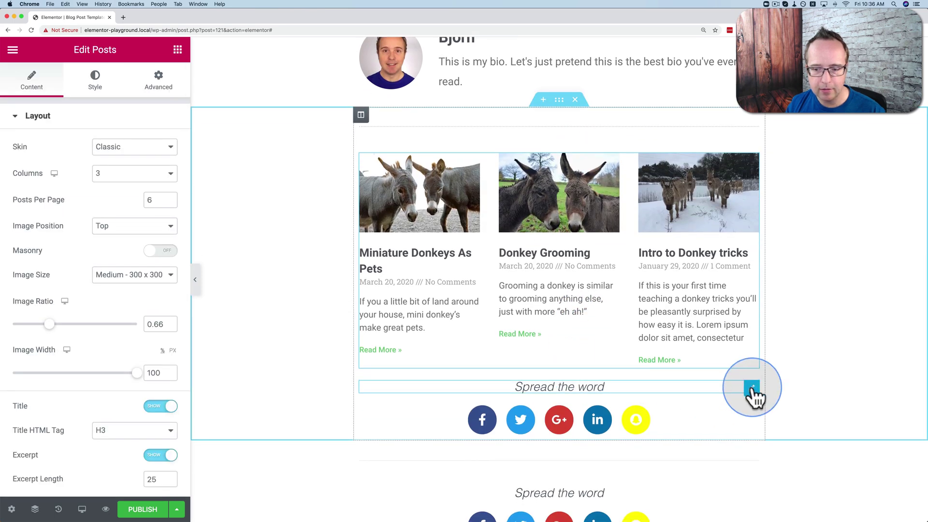
right_click(755, 397)
left_click(775, 506)
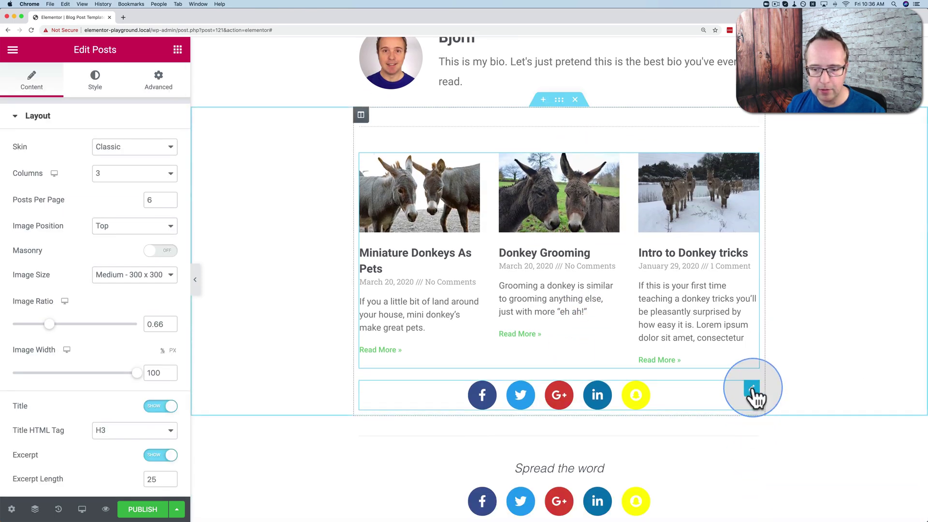
right_click(756, 397)
left_click(767, 506)
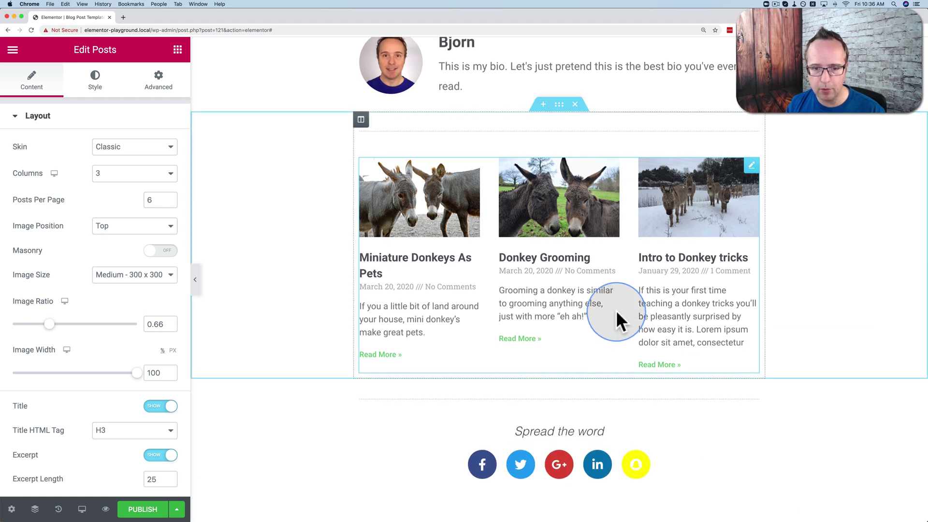
scroll(616, 310, "up", 3)
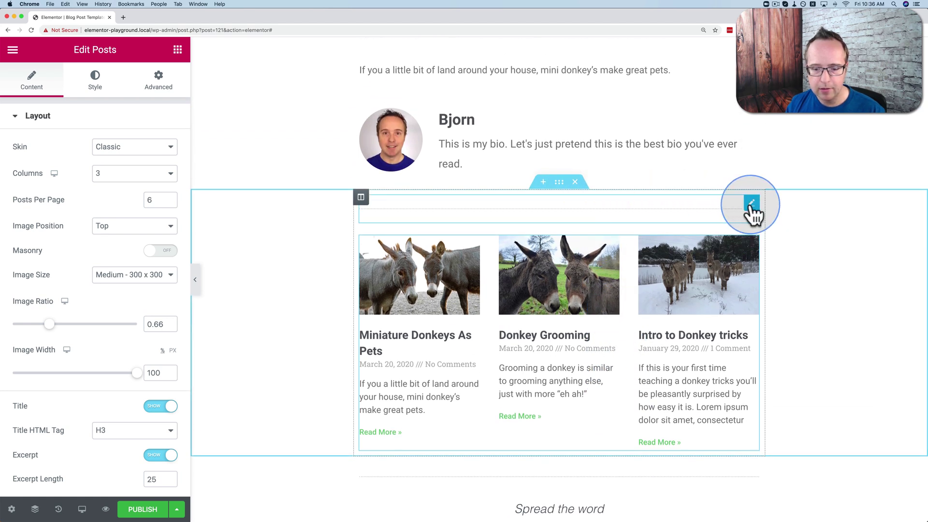
right_click(751, 205)
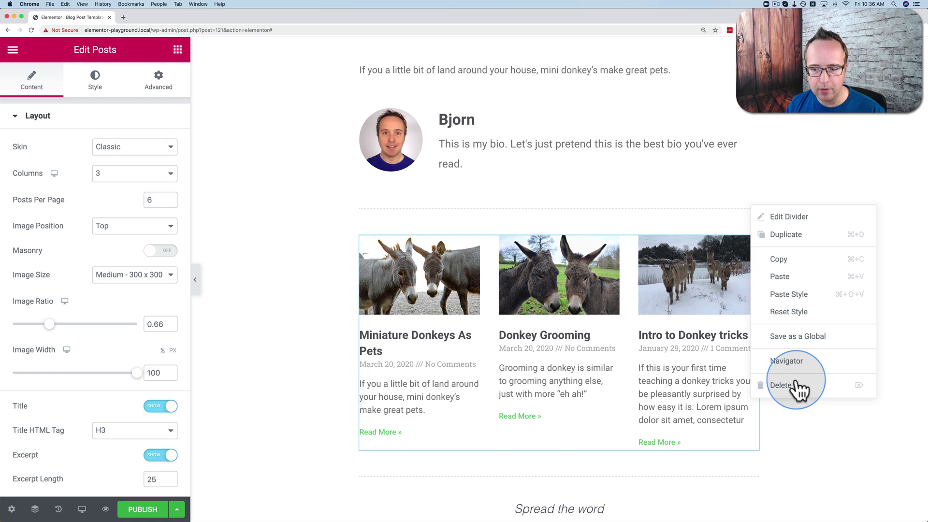
left_click(243, 274)
scroll(332, 259, "down", 2)
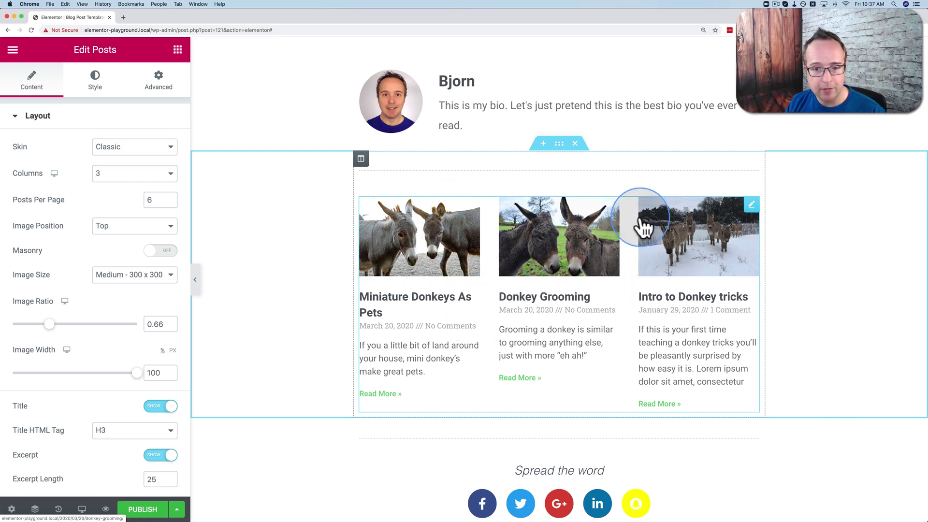
scroll(503, 307, "down", 5)
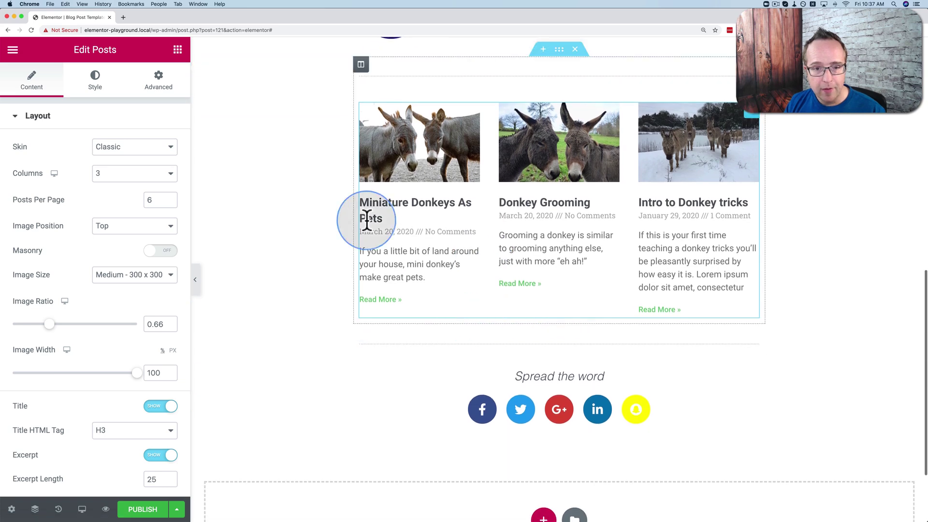
scroll(398, 274, "down", 5)
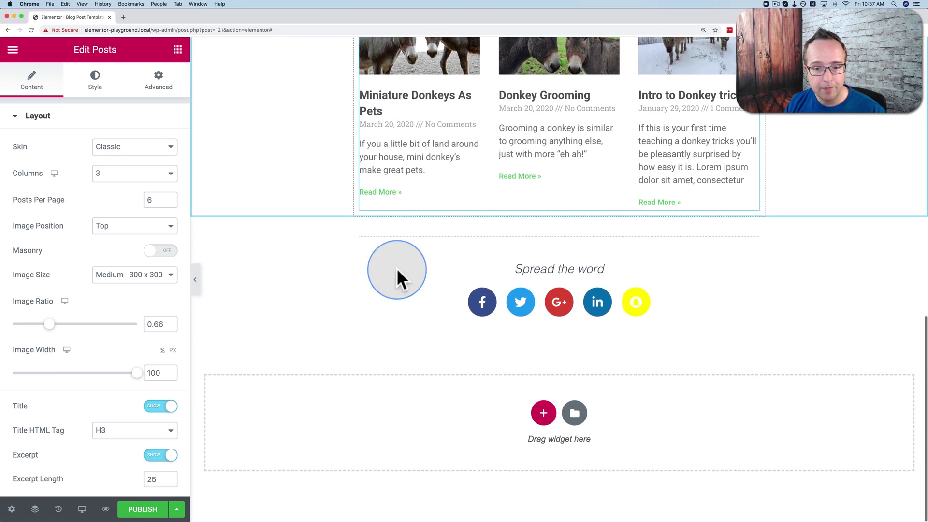
- Move the divider, Spread the word heading and share icons below the post text, above the bio
left_click_drag(560, 212, 559, 162)
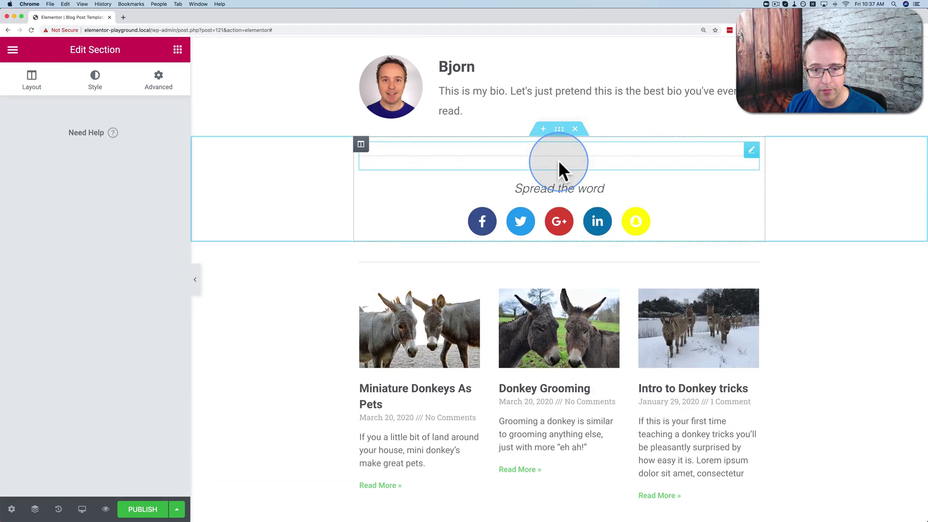
scroll(603, 312, "up", 5)
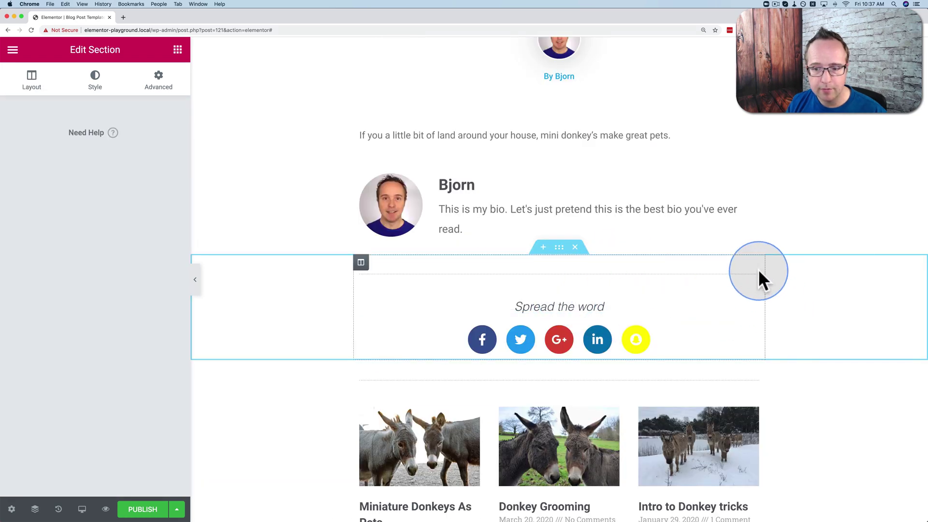
left_click_drag(752, 270, 646, 149)
left_click_drag(740, 301, 709, 198)
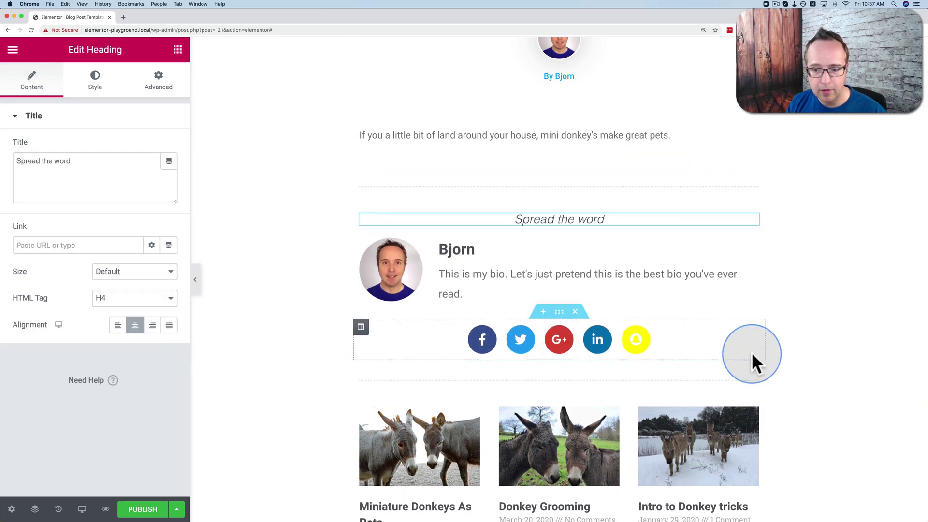
left_click_drag(752, 339, 717, 235)
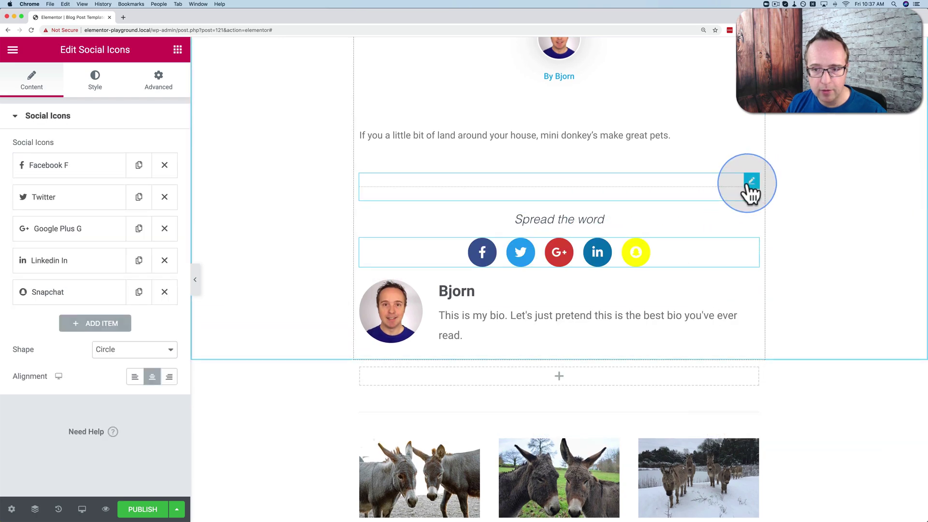
- Add a second divider below the share icons and delete the empty section under the bio
right_click(749, 183)
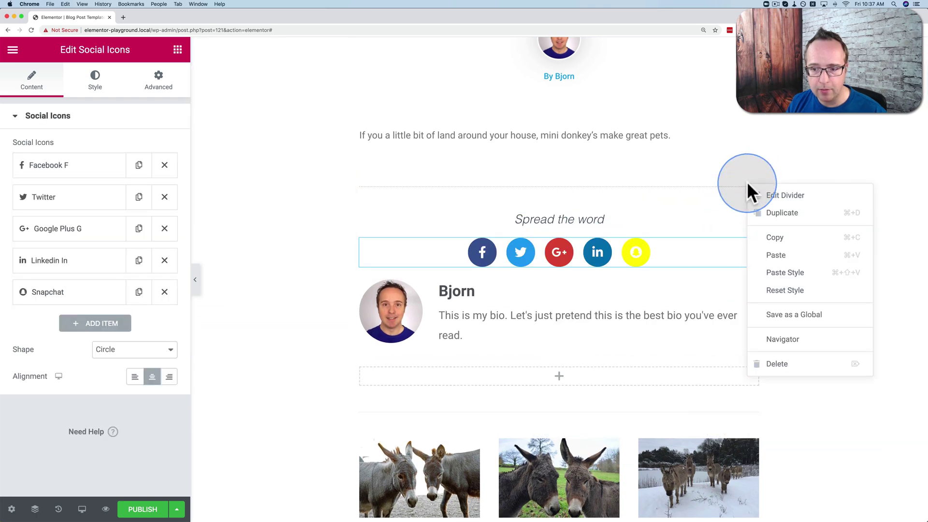
left_click(776, 213)
left_click_drag(749, 224, 561, 288)
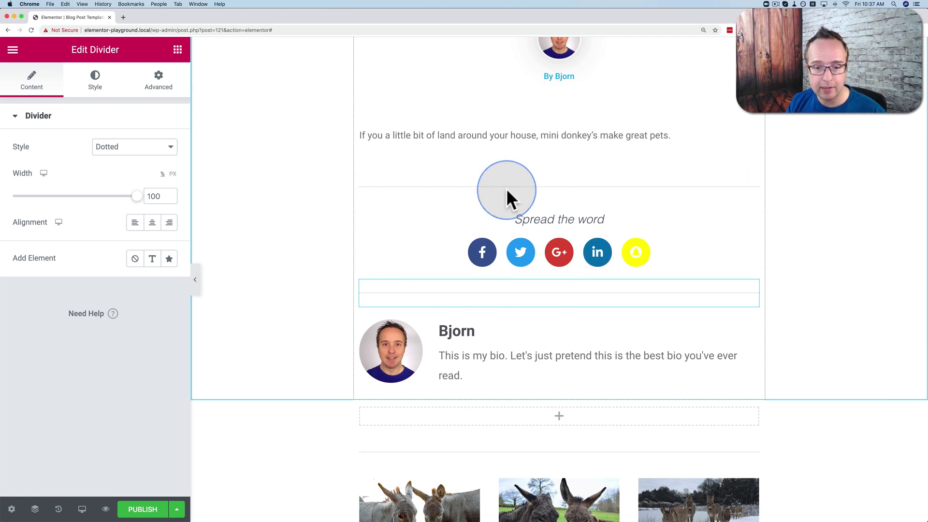
scroll(469, 275, "down", 5)
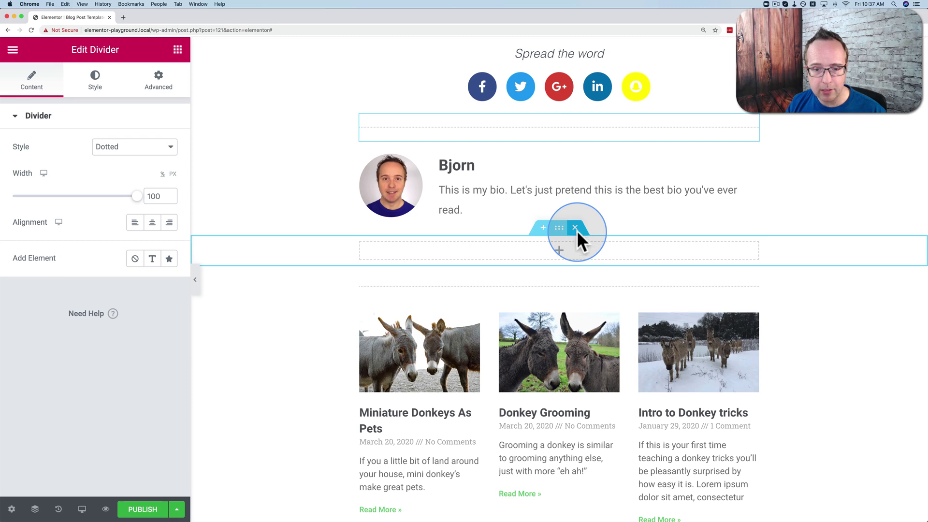
left_click(575, 228)
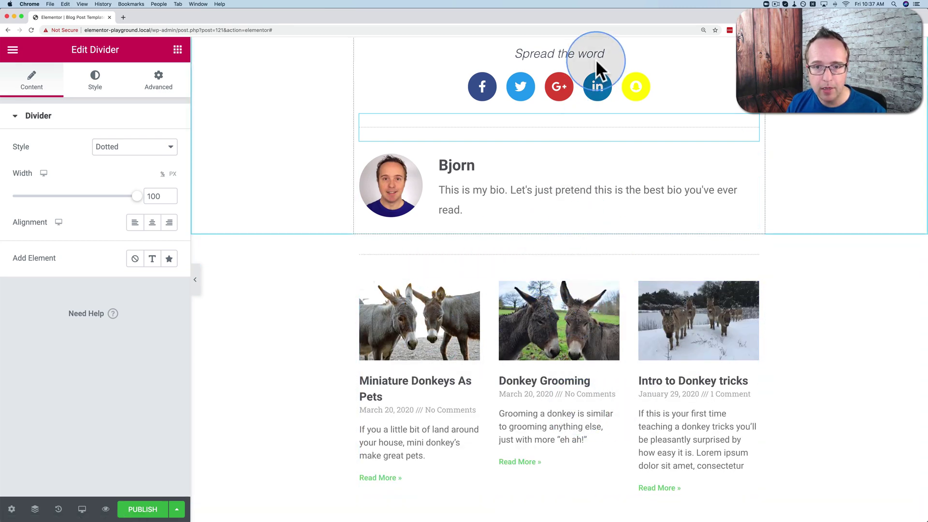
- Copy the Spread the word heading above the posts grid and retitle it 'Recent posts'
scroll(598, 65, "up", 1)
right_click(749, 73)
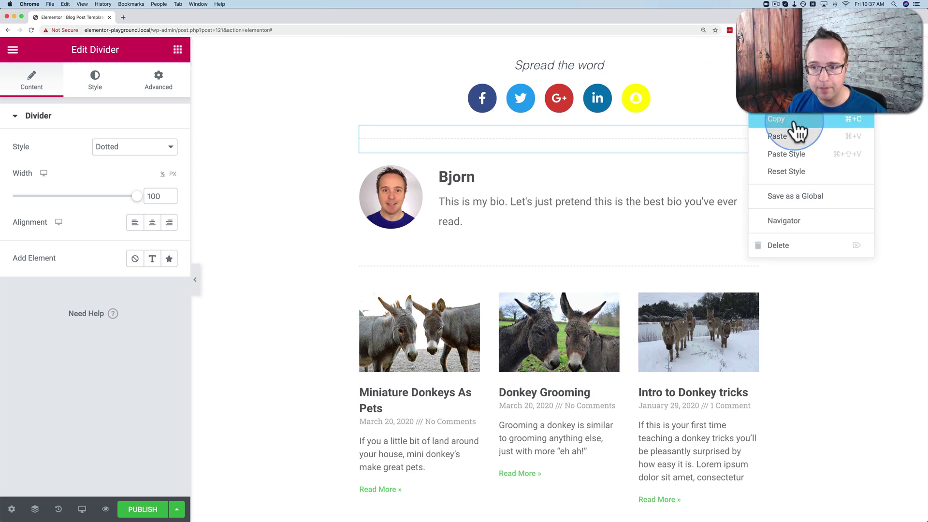
left_click(780, 107)
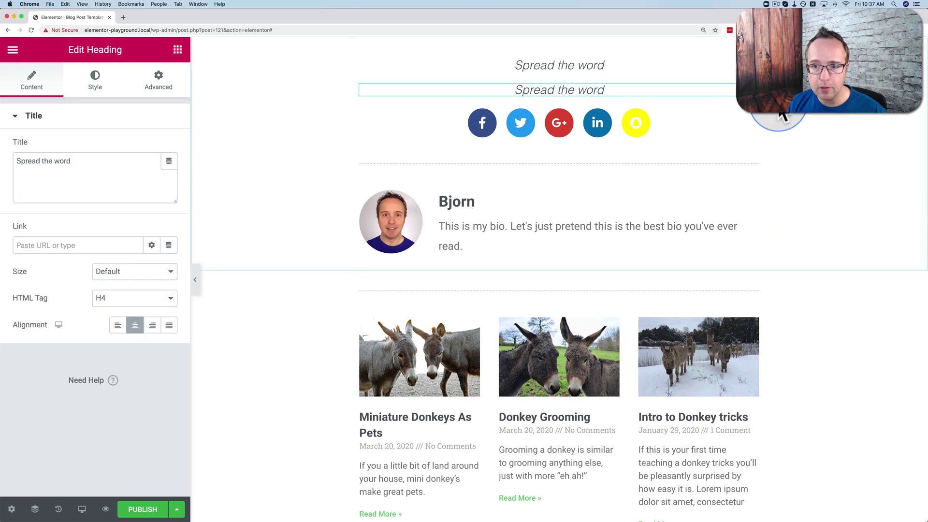
left_click_drag(750, 92, 666, 300)
triple_click(578, 297)
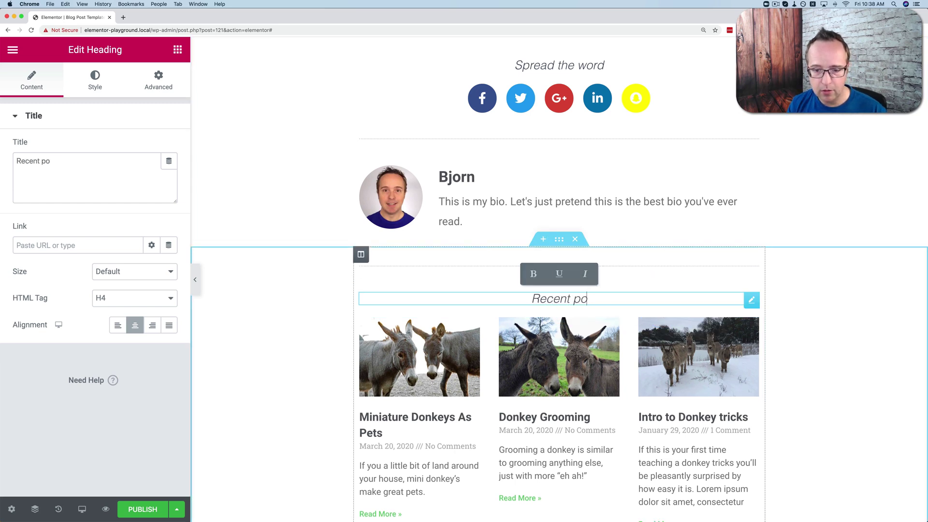
left_click(319, 334)
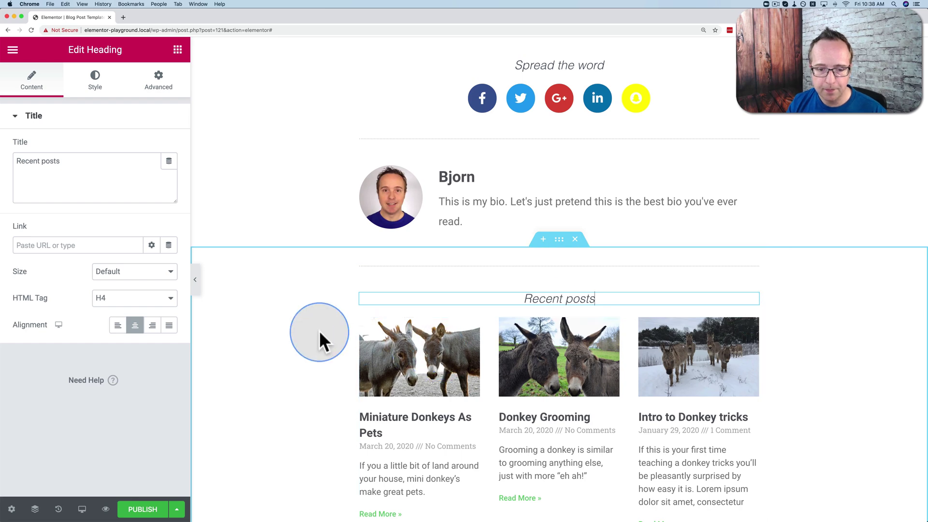
scroll(319, 334, "down", 4)
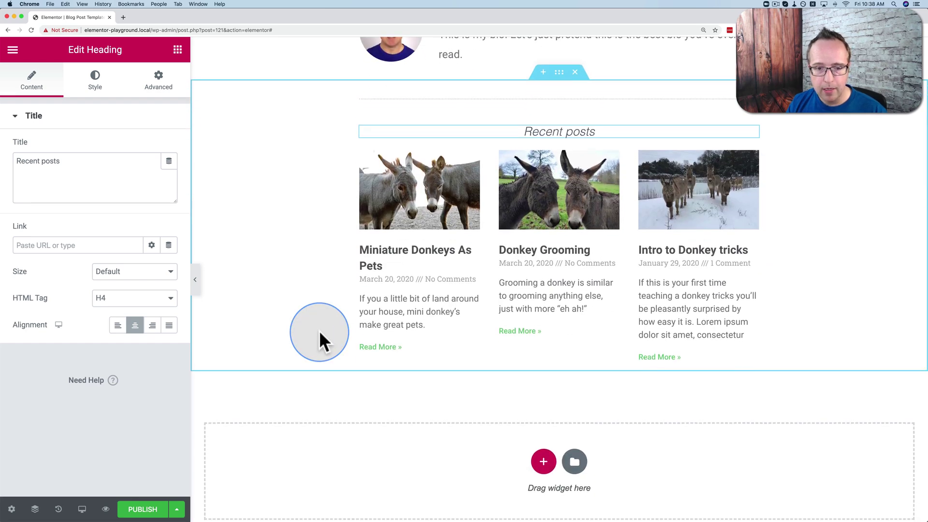
- Duplicate the Recent posts section and add a Post Comments widget to the copy
left_click(177, 49)
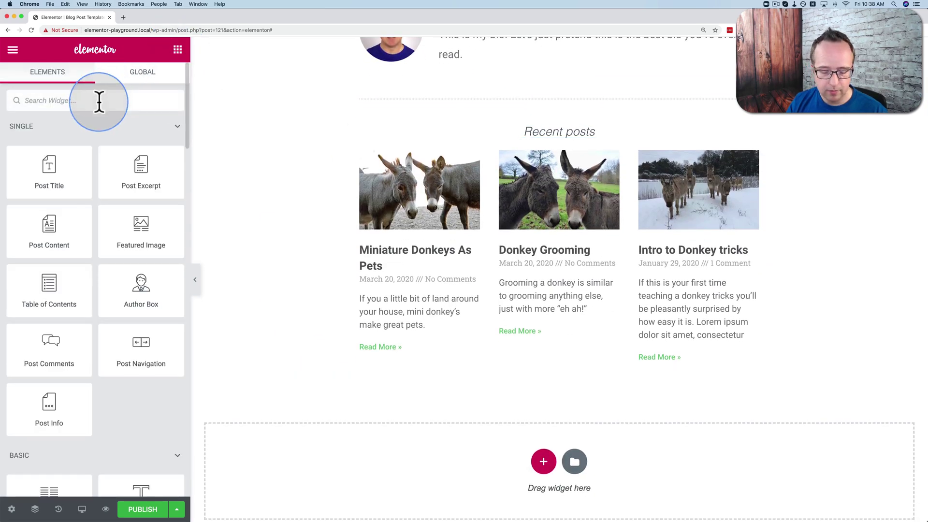
type("comments")
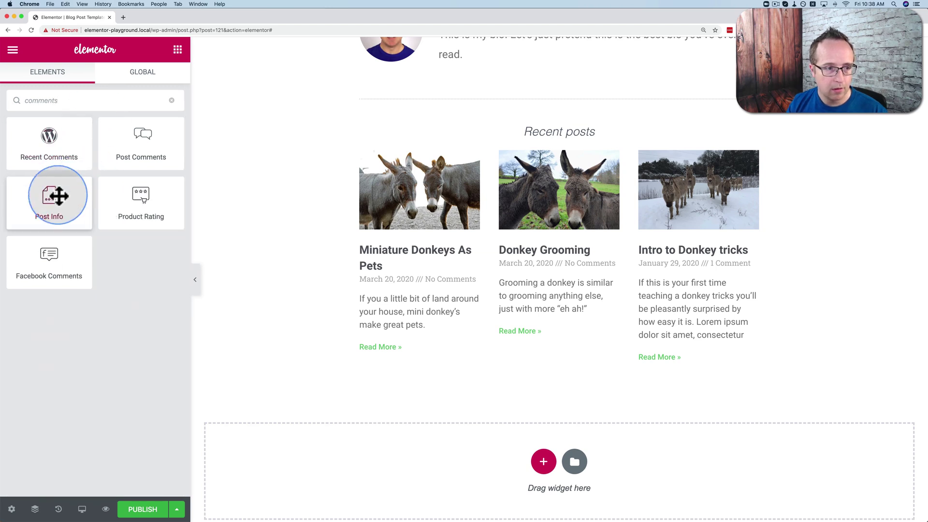
left_click_drag(123, 142, 559, 345)
right_click(559, 72)
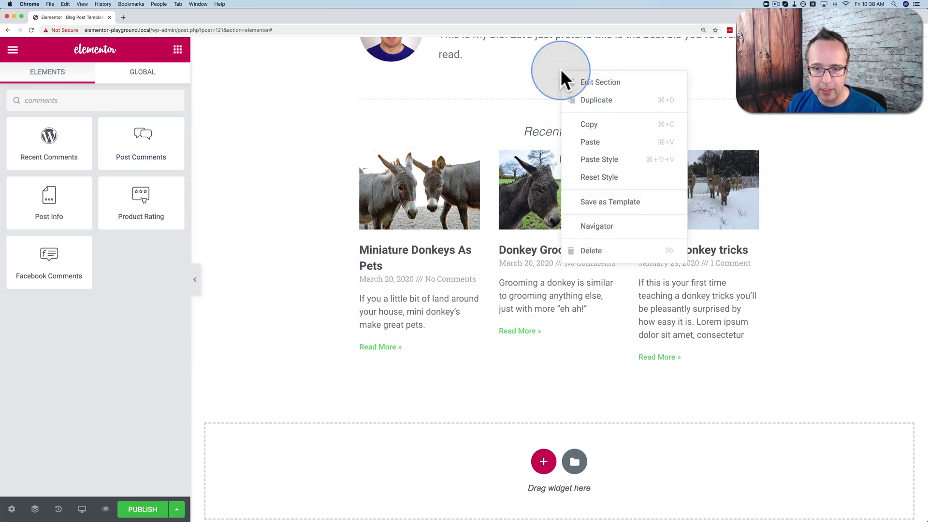
left_click(599, 101)
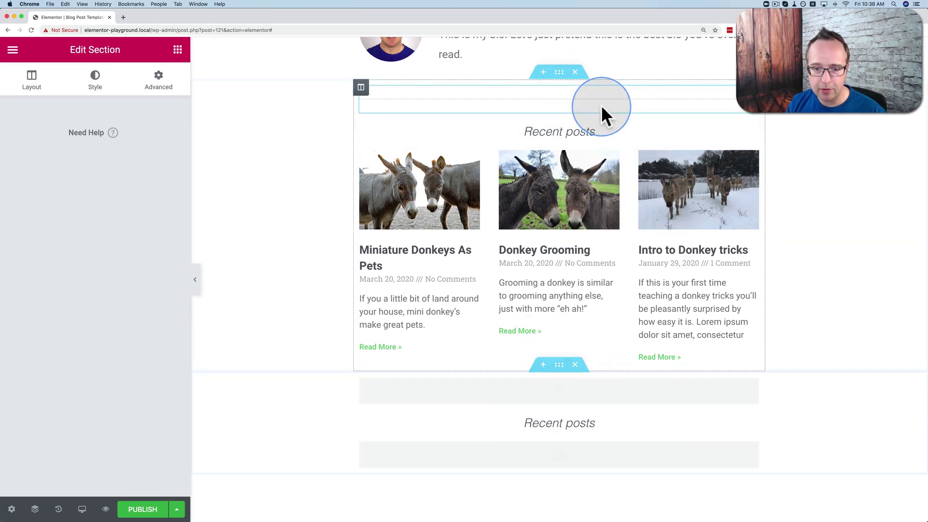
scroll(580, 338, "down", 5)
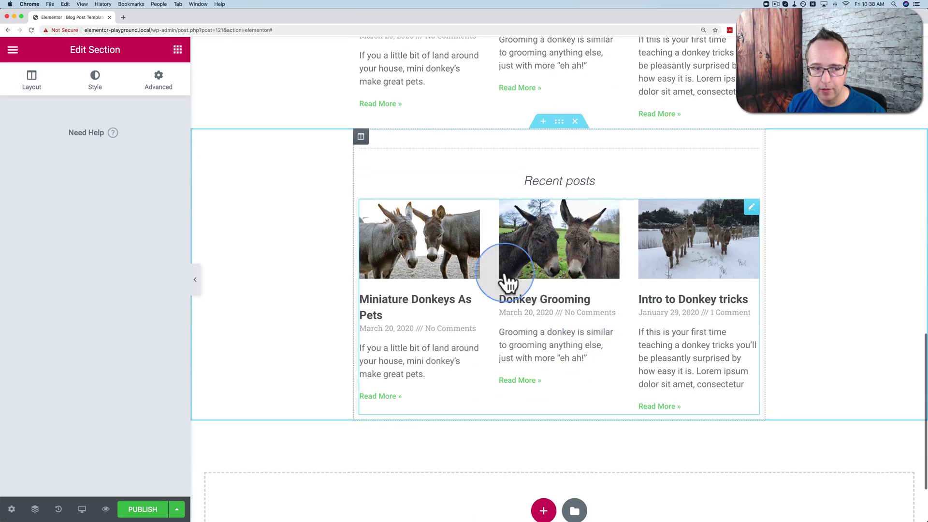
left_click(177, 50)
type("comm")
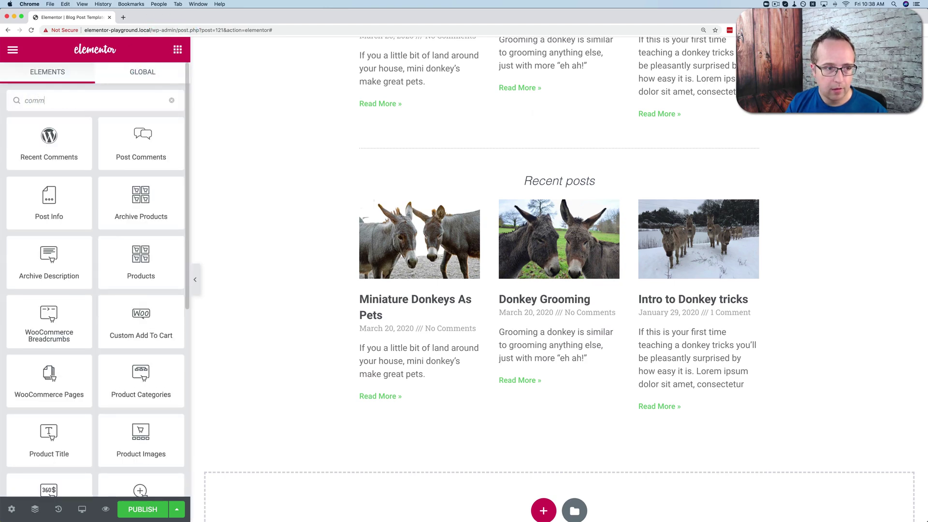
left_click_drag(106, 141, 570, 402)
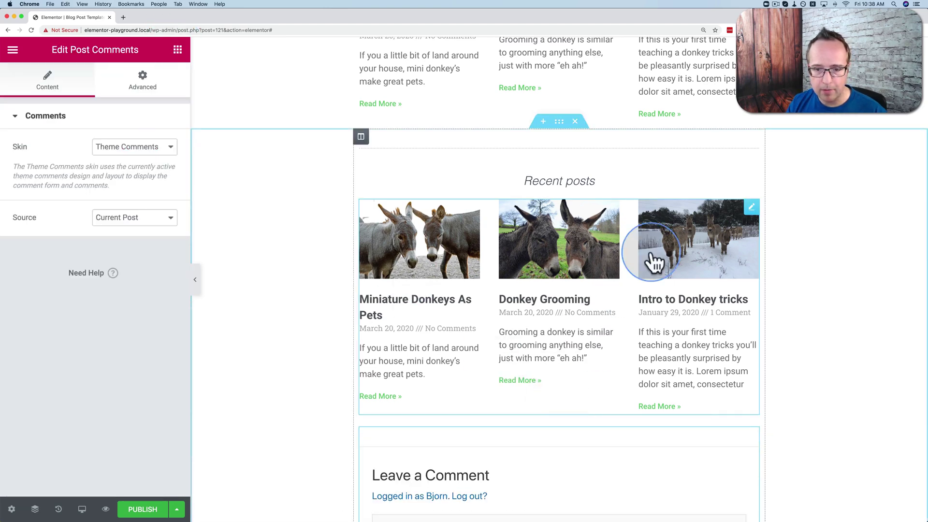
- Delete the divider, Recent posts heading and posts grid from the duplicated section
right_click(755, 150)
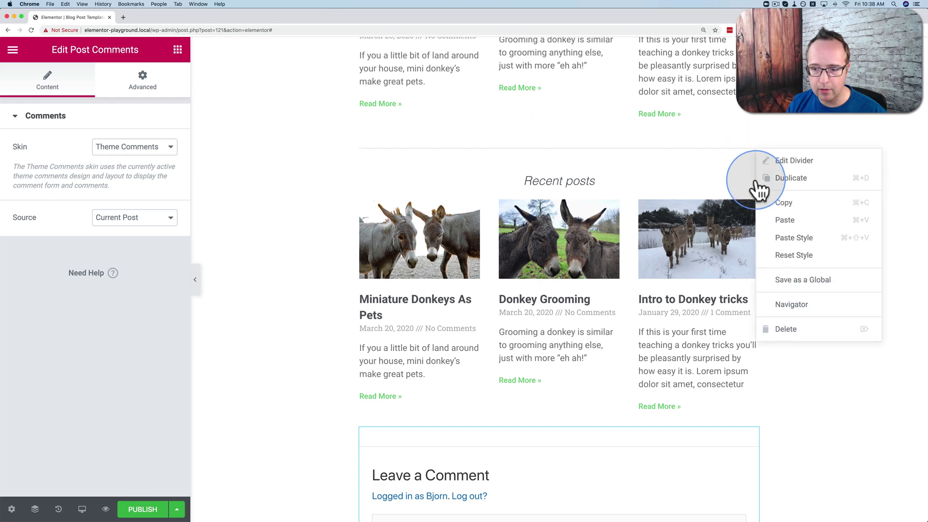
left_click(779, 334)
right_click(753, 151)
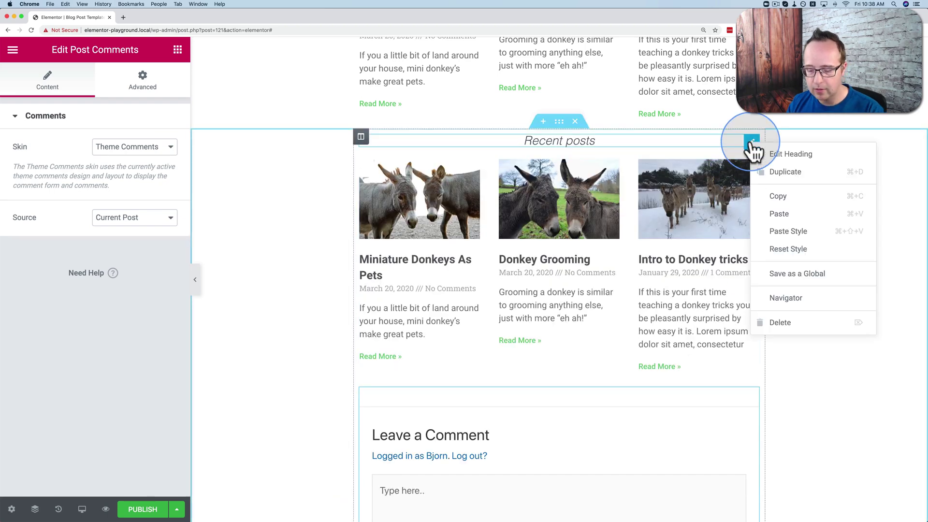
left_click(772, 323)
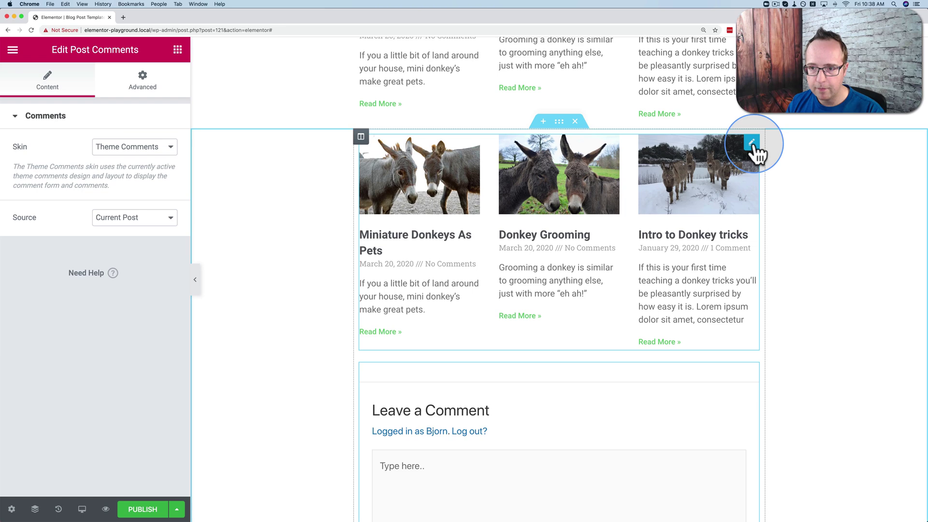
right_click(753, 141)
left_click(786, 325)
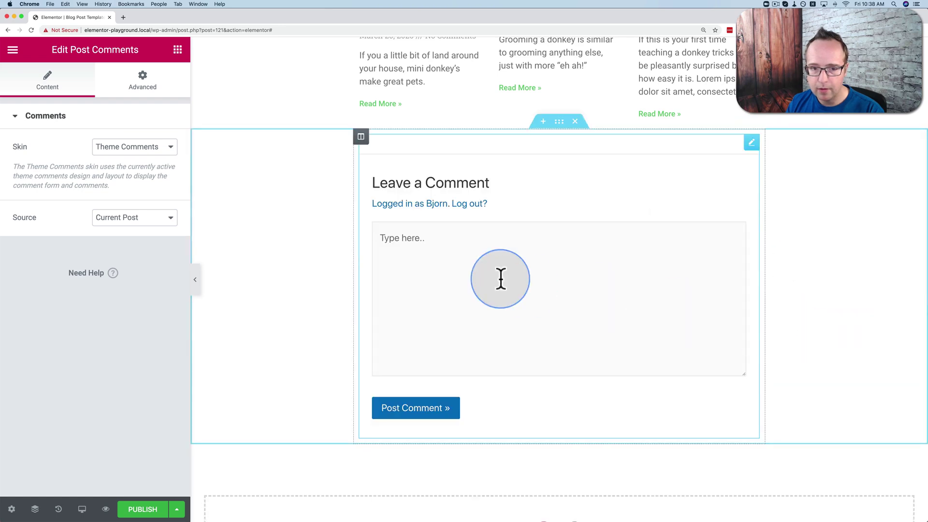
scroll(292, 256, "up", 5)
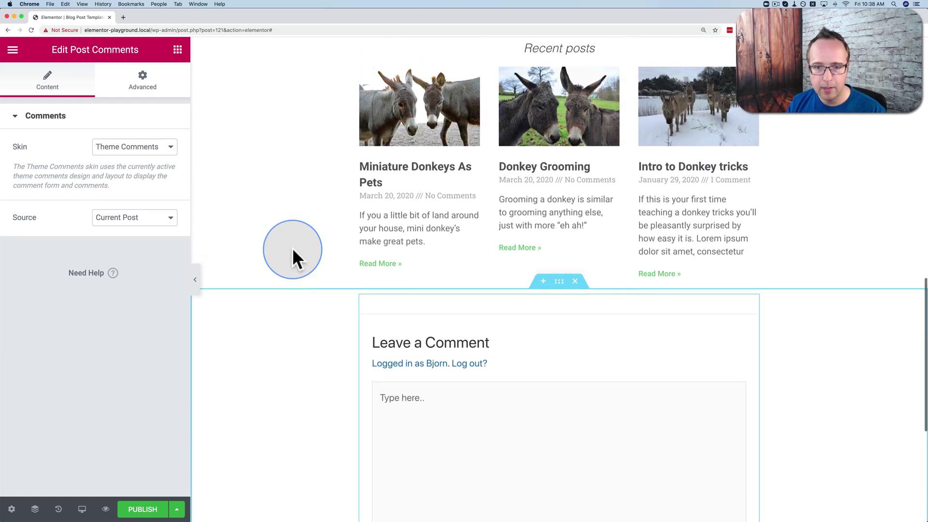
scroll(292, 256, "down", 4)
scroll(293, 248, "up", 10)
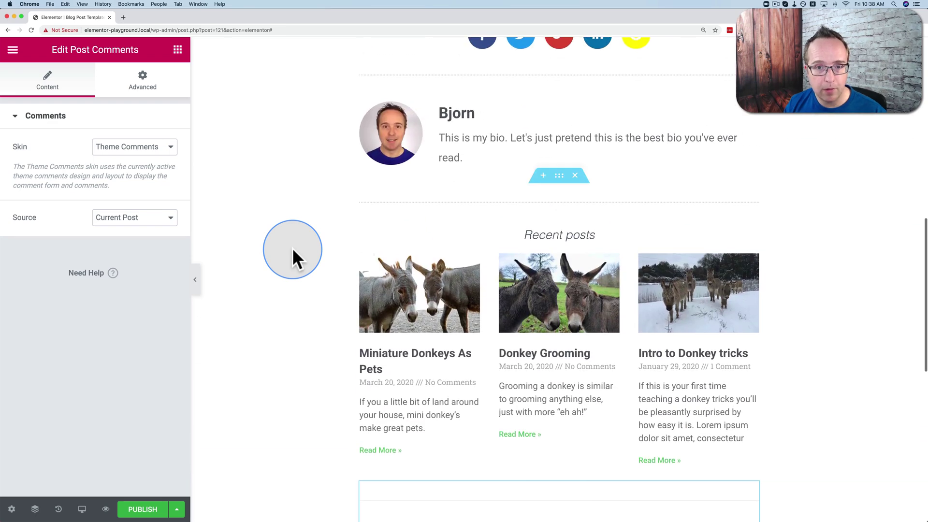
scroll(292, 247, "up", 1)
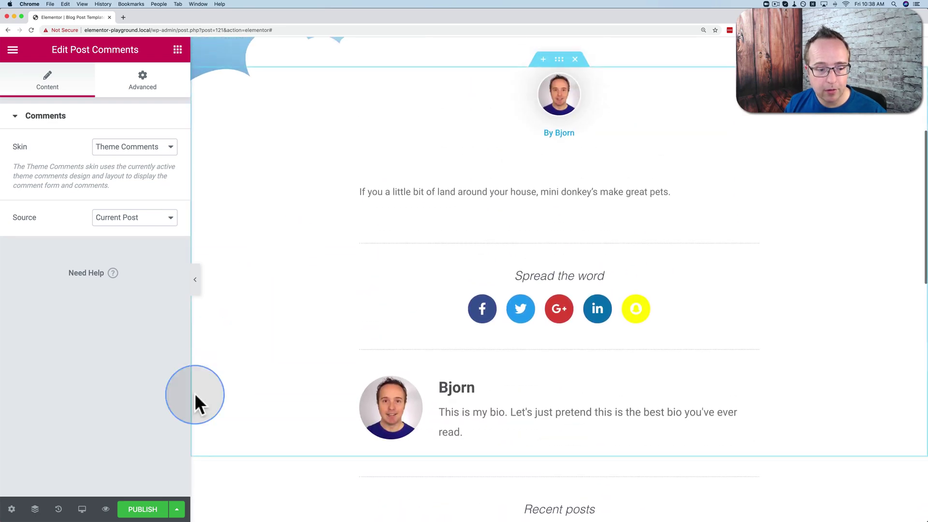
- Publish the template with the Include > Posts > All condition and exit to the dashboard
left_click(148, 514)
left_click(265, 333)
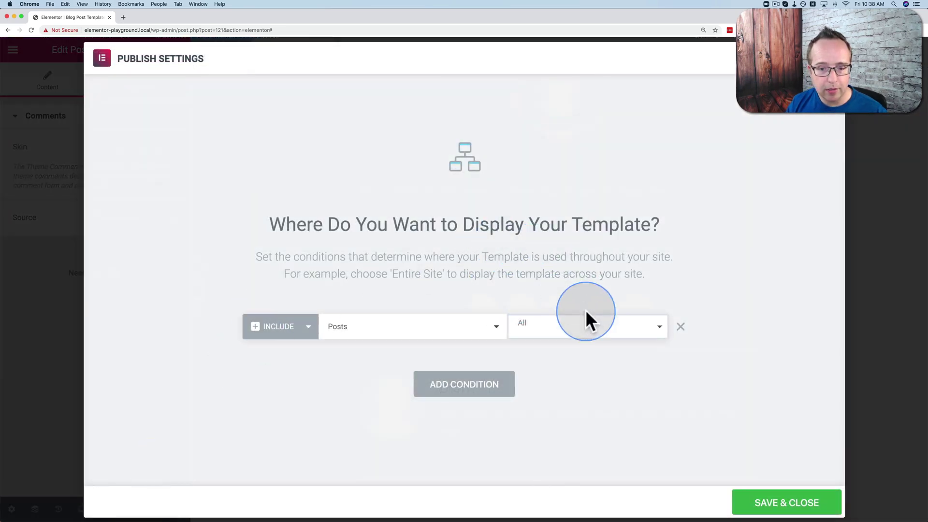
left_click(776, 506)
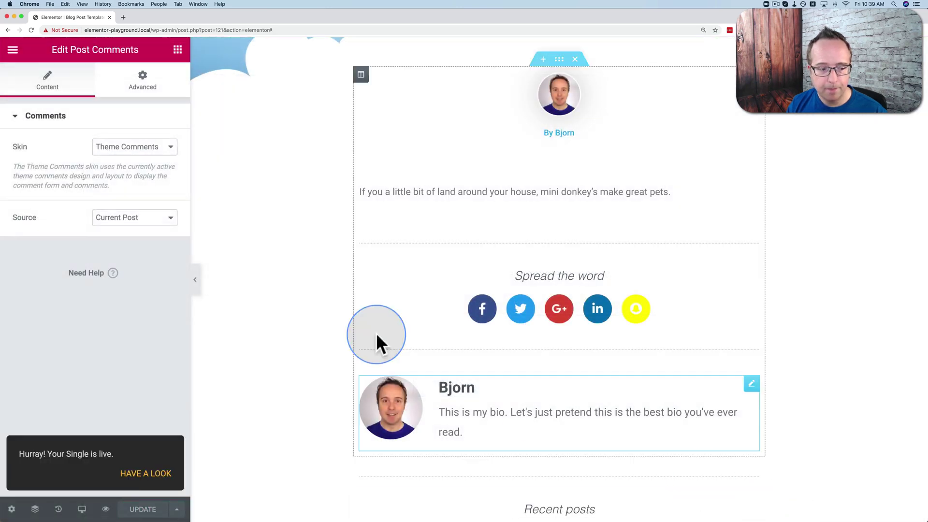
left_click(19, 49)
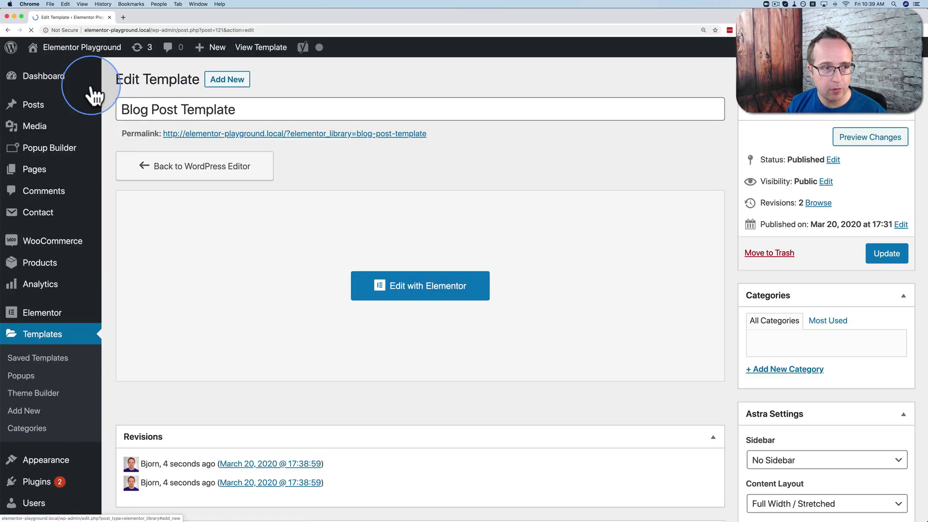
- View the live Miniature Donkeys As Pets post from the Posts list
left_click(43, 109)
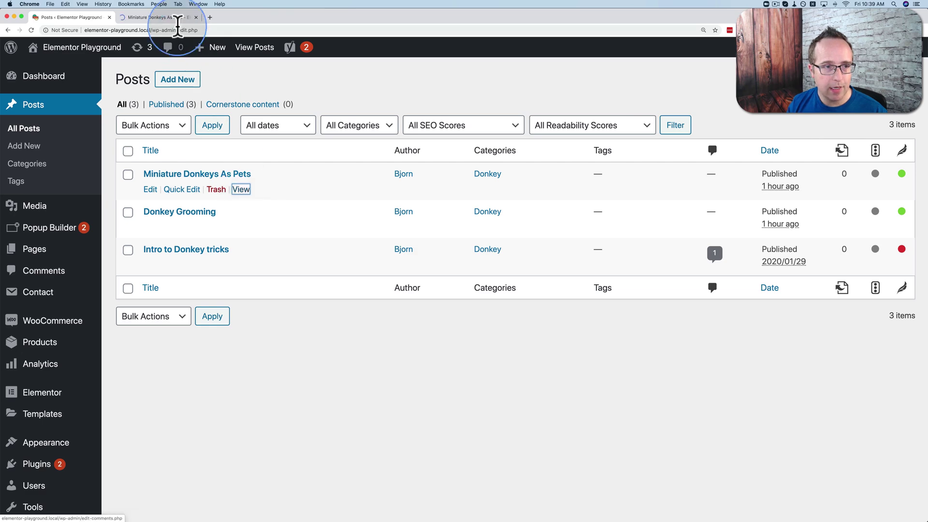
left_click(173, 16)
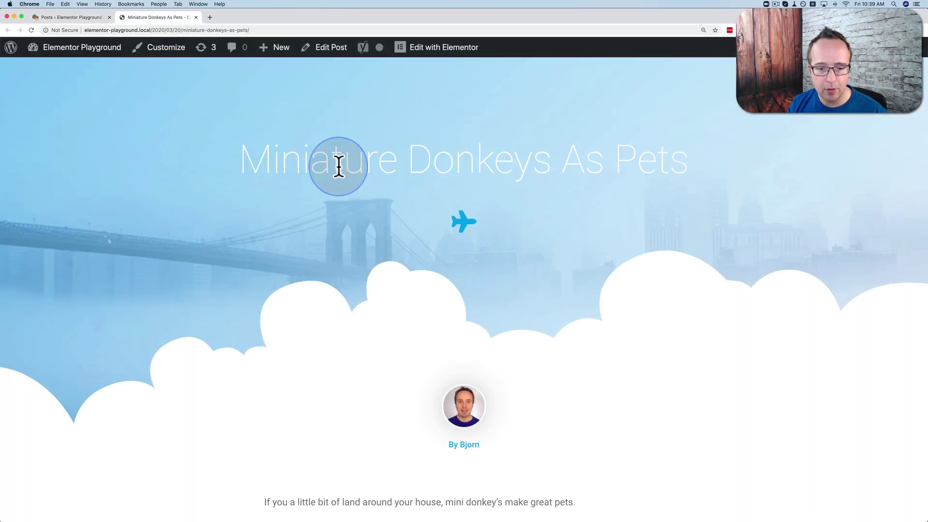
scroll(338, 167, "down", 7)
scroll(338, 167, "down", 10)
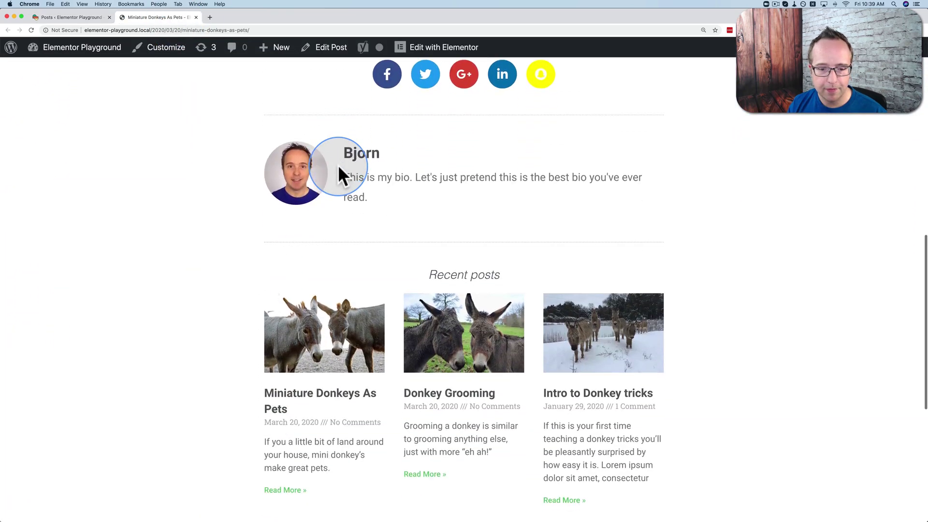
scroll(338, 167, "up", 5)
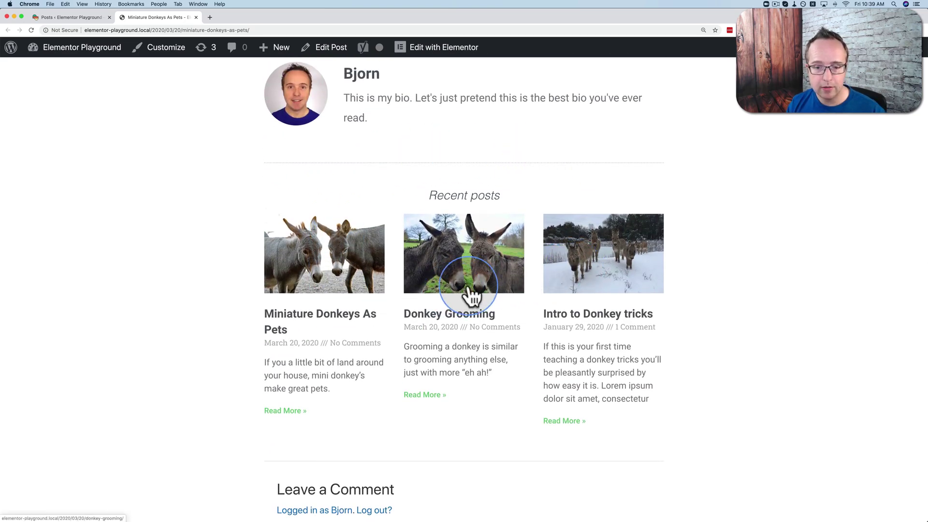
- Open Intro to Donkey tricks from Recent posts and scroll through its rendered template
left_click(612, 272)
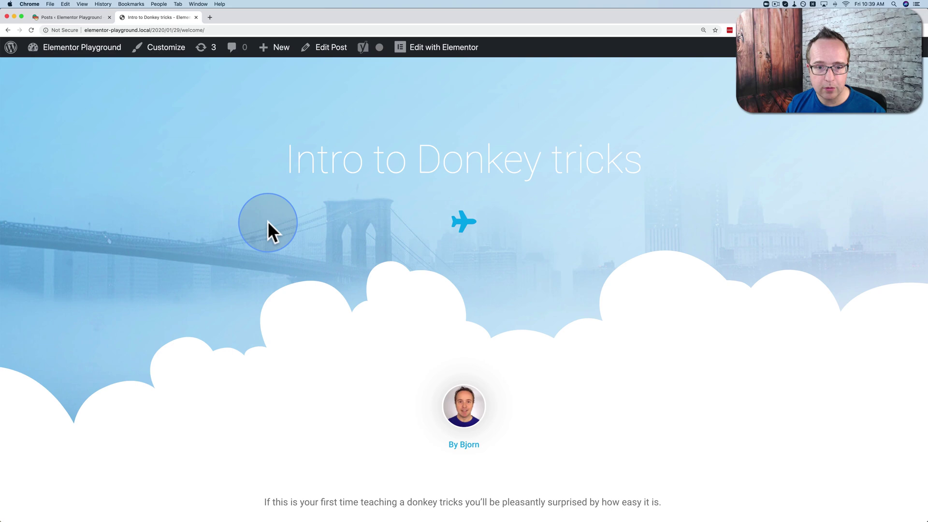
scroll(269, 223, "down", 5)
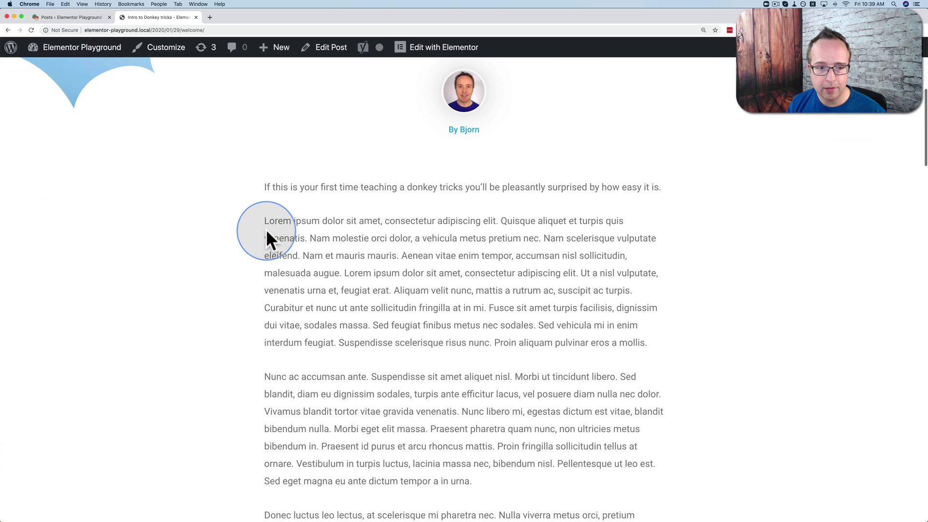
left_click_drag(266, 222, 321, 275)
scroll(295, 256, "down", 3)
scroll(295, 256, "down", 7)
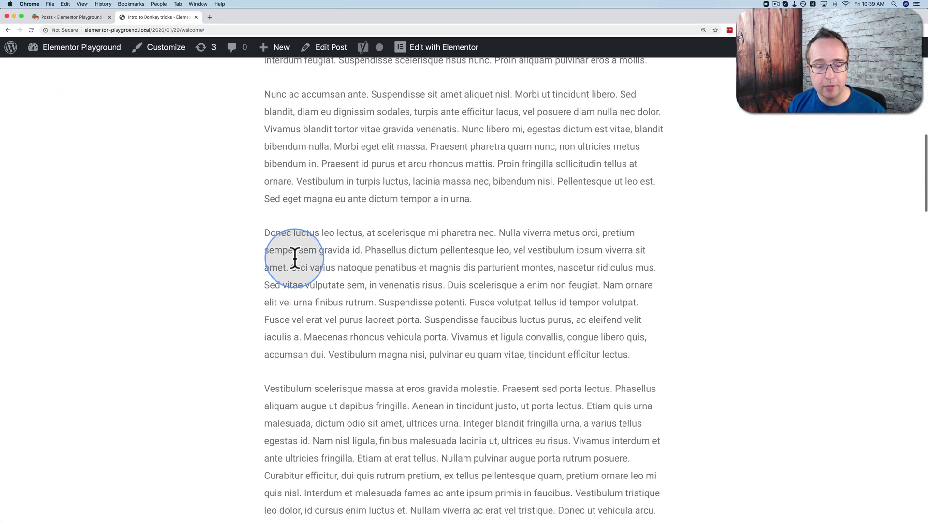
scroll(294, 256, "down", 16)
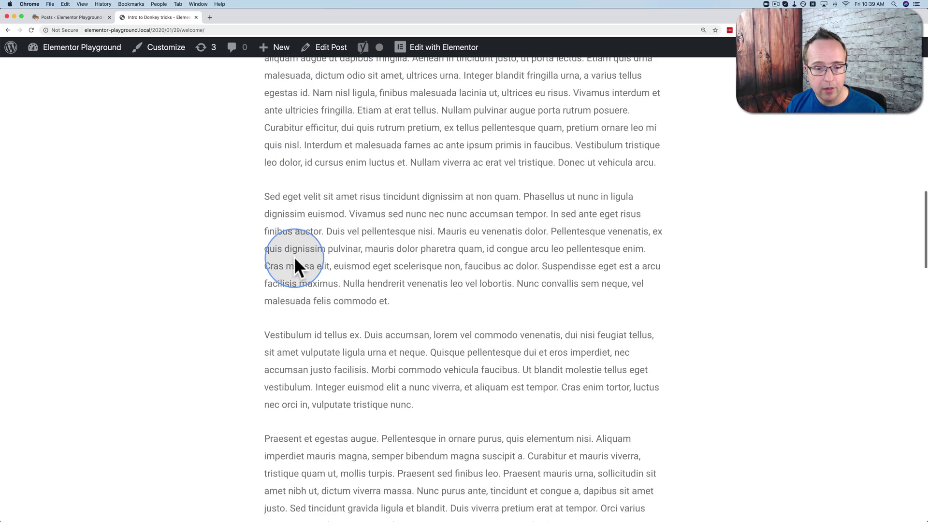
scroll(294, 256, "down", 8)
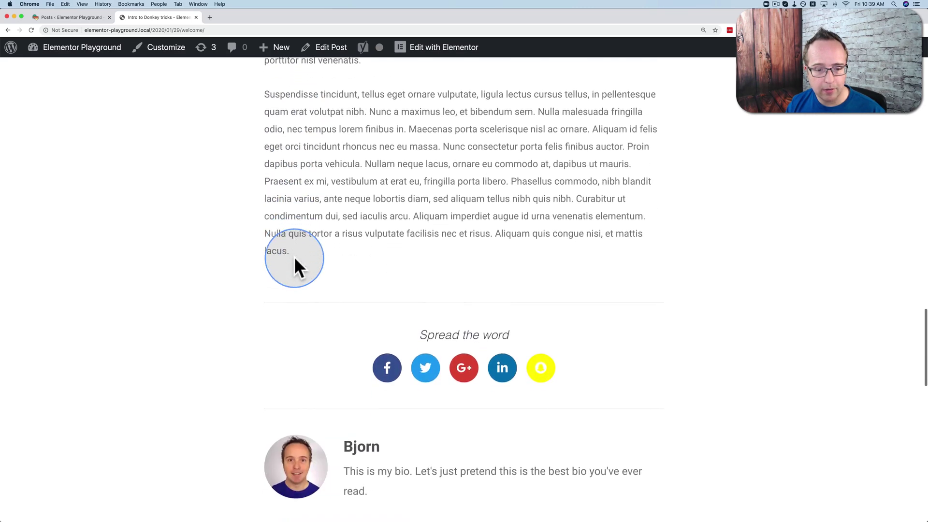
scroll(447, 250, "down", 9)
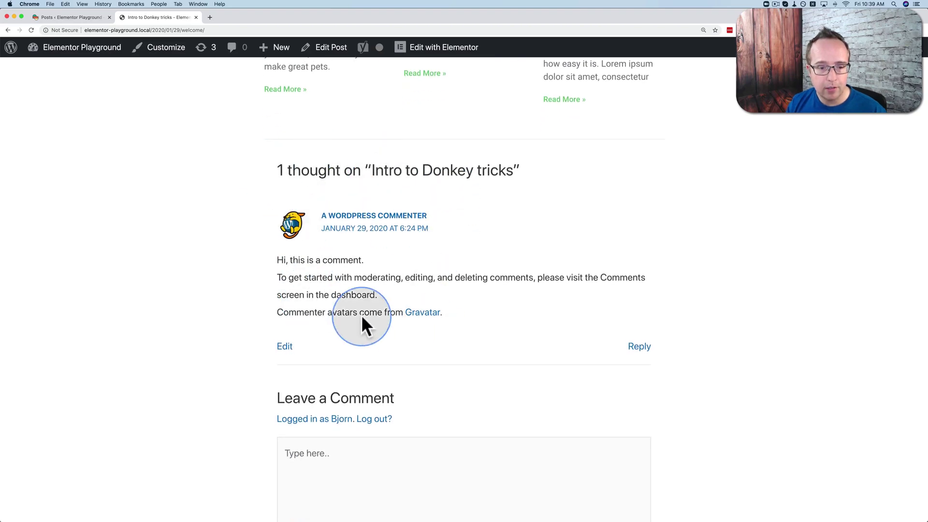
scroll(389, 322, "down", 3)
scroll(390, 322, "up", 15)
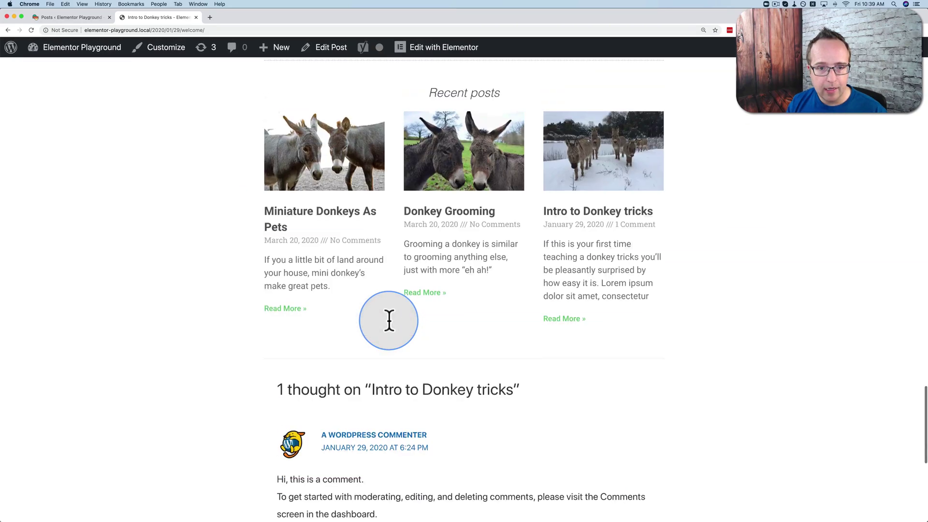
scroll(388, 318, "up", 20)
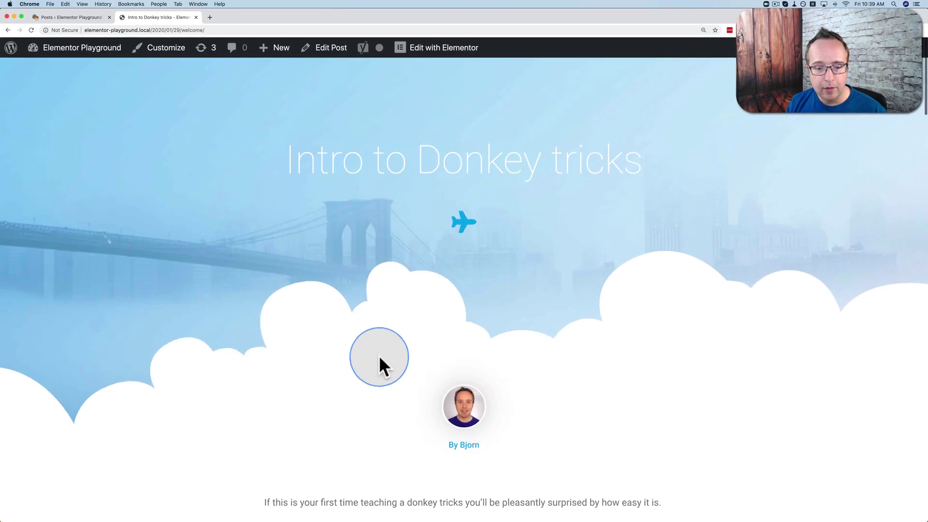
scroll(378, 483, "down", 5)
left_click_drag(377, 514, 416, 415)
left_click(416, 415)
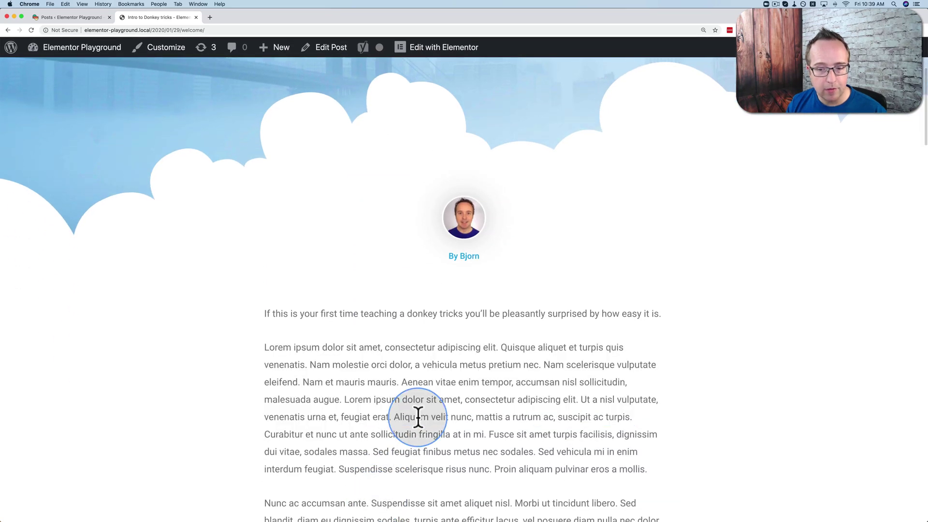